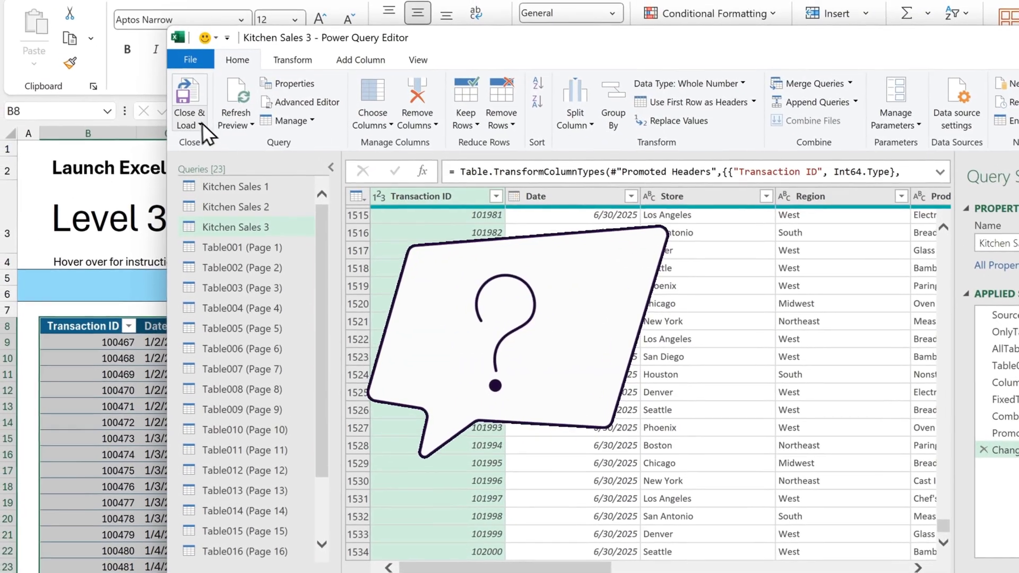
# Step: Close & Load the query and return to the Level 3 transaction table
pyautogui.click(191, 141)
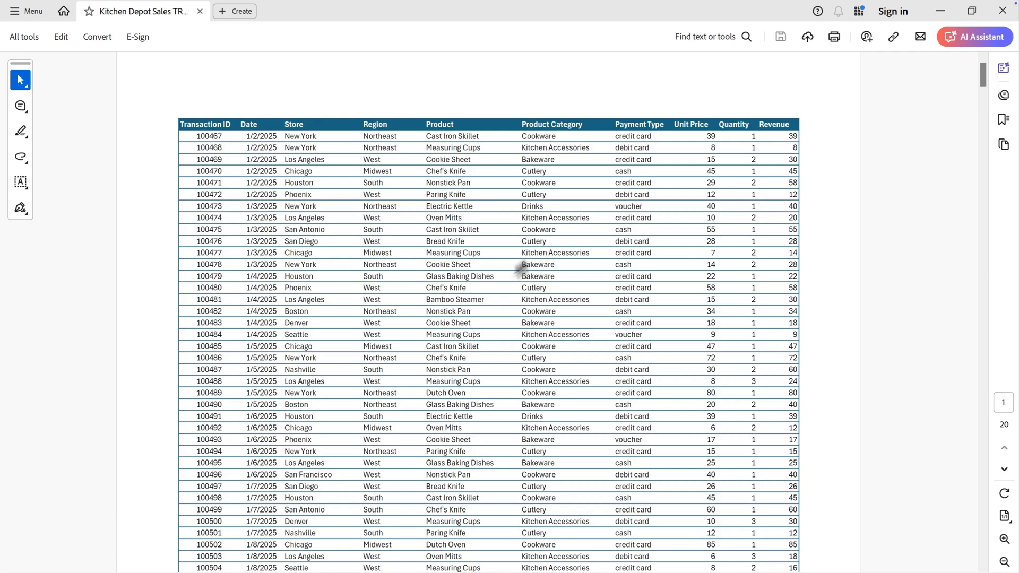
pyautogui.scroll(-2, 558, 350)
pyautogui.scroll(-3, 557, 350)
pyautogui.scroll(-3, 558, 350)
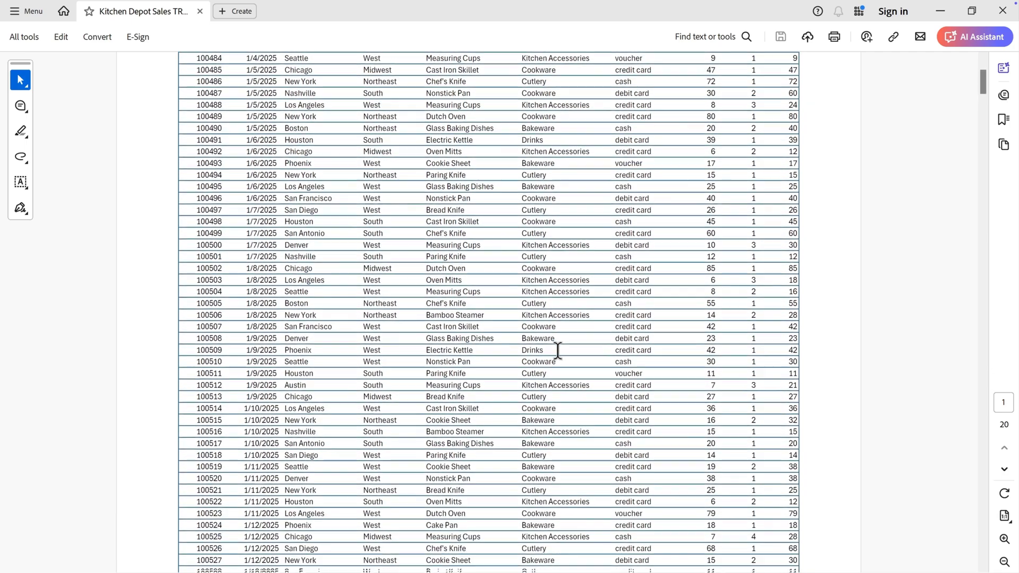
pyautogui.scroll(-3, 557, 351)
pyautogui.scroll(-5, 557, 351)
pyautogui.scroll(-3, 558, 350)
pyautogui.scroll(-4, 558, 351)
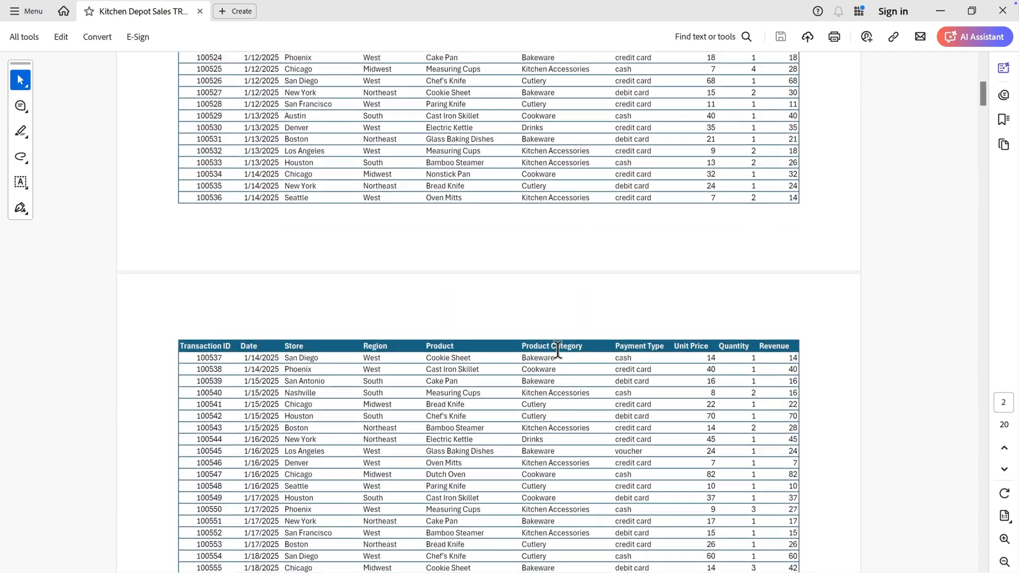
pyautogui.scroll(-2, 558, 350)
pyautogui.scroll(-4, 558, 352)
pyautogui.scroll(-5, 558, 352)
pyautogui.scroll(-5, 558, 352)
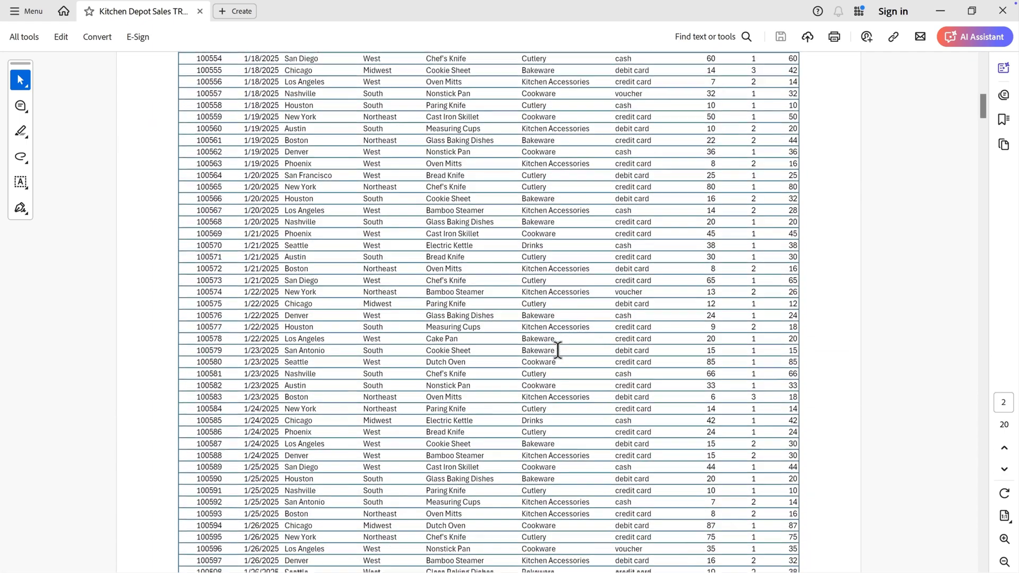
pyautogui.scroll(15, 559, 353)
pyautogui.scroll(15, 559, 353)
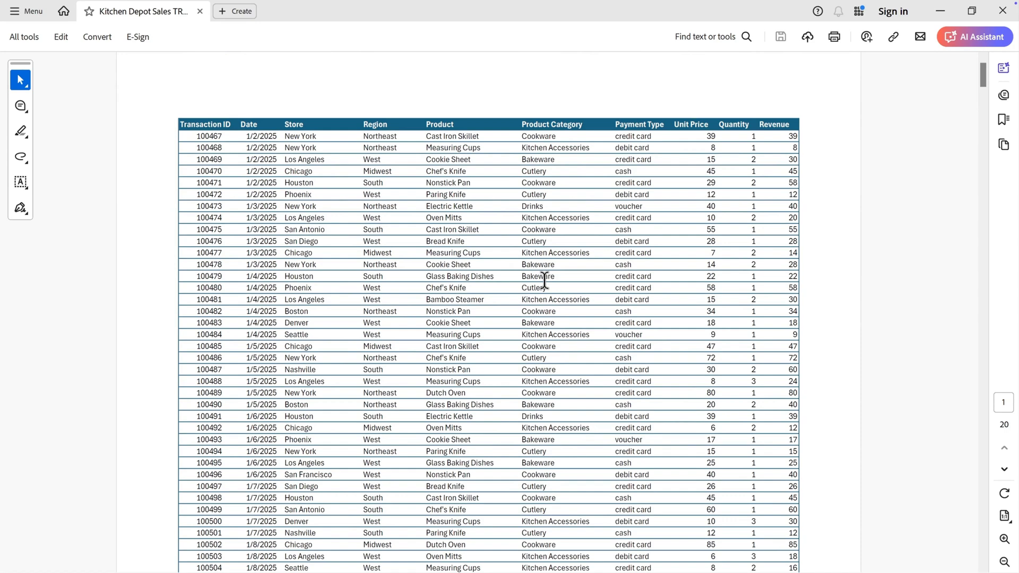
# Step: Copy all the PDF's transaction table text and switch back to Excel
pyautogui.hotkey('ctrl', 'a')
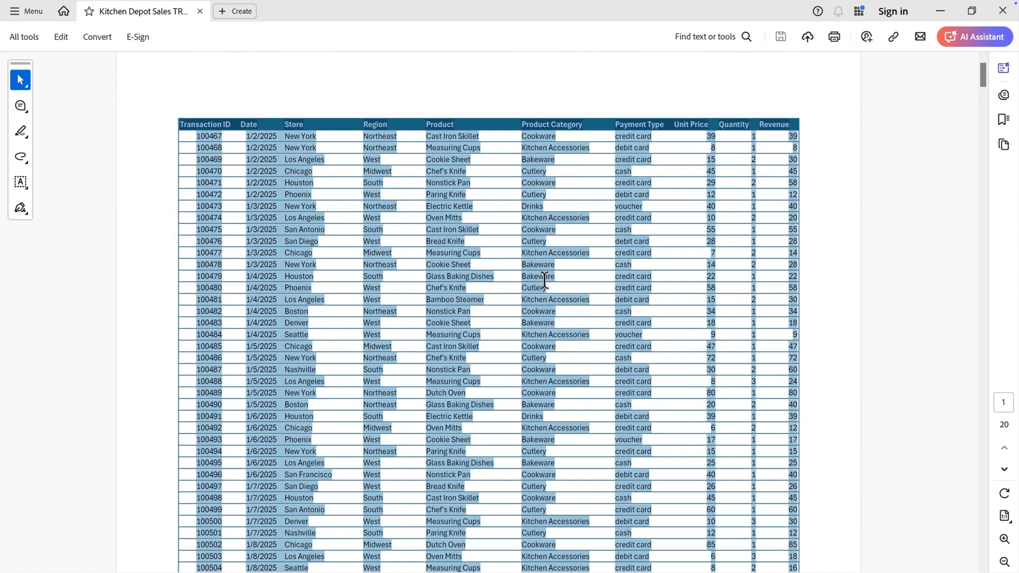
pyautogui.hotkey('ctrl', 'c')
pyautogui.hotkey('alt', 'Tab')
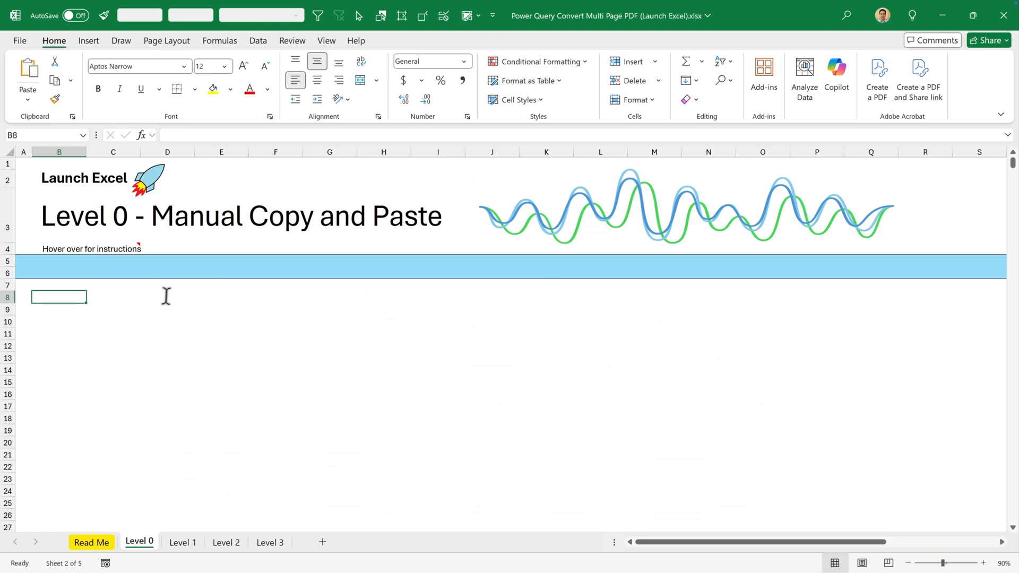
# Step: Paste the copied PDF transaction text into cell B8 of the Level 0 sheet
pyautogui.hotkey('ctrl', 'v')
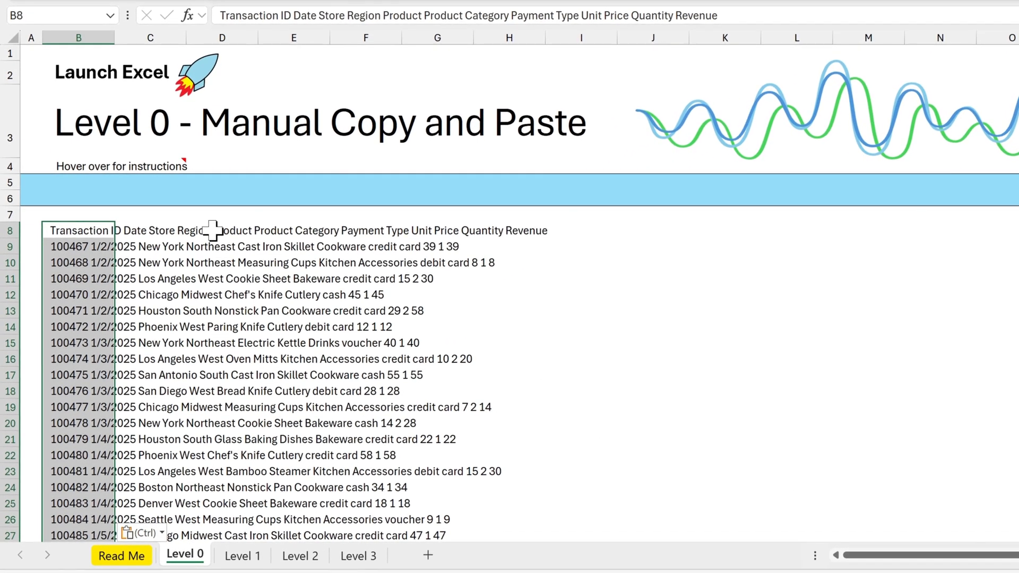
pyautogui.scroll(-2, 230, 287)
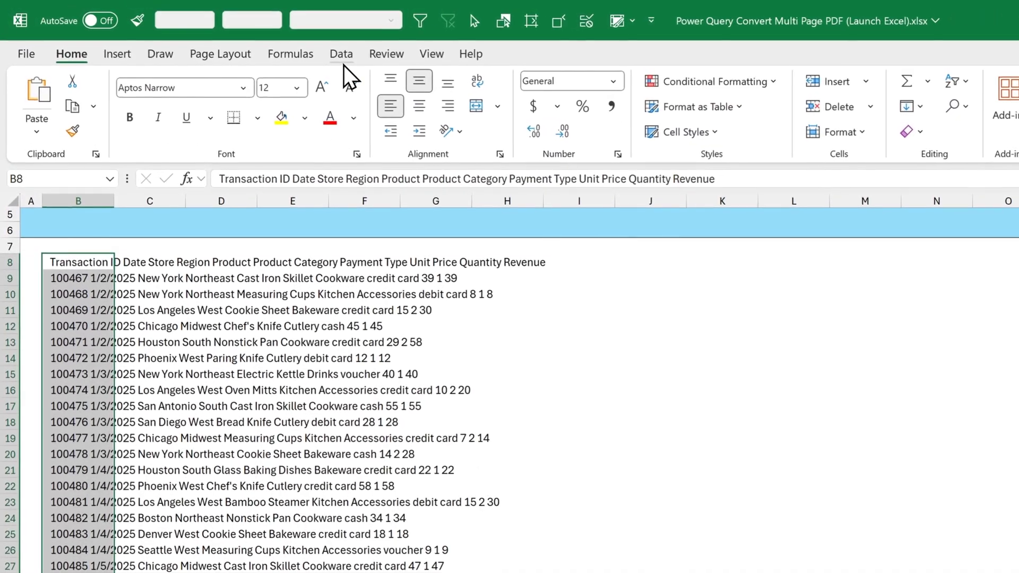
# Step: Split the pasted lines with Text to Columns, using Space as the delimiter instead of Tab
pyautogui.click(259, 46)
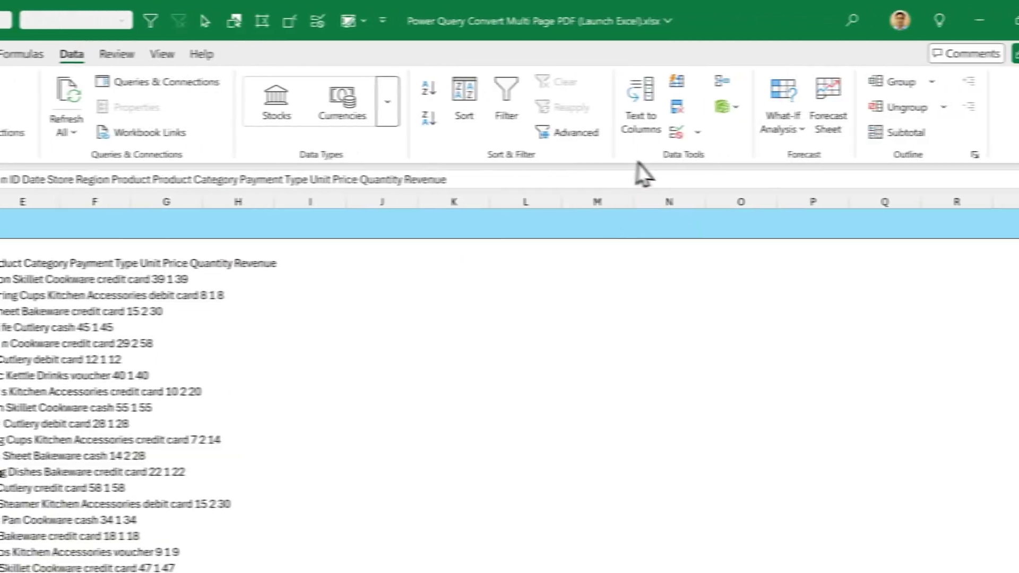
pyautogui.click(603, 140)
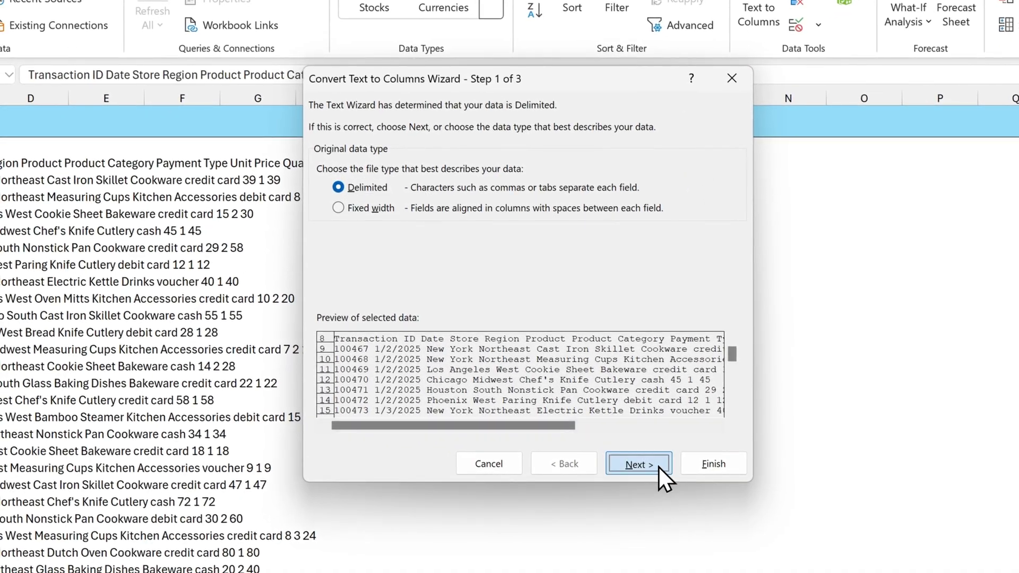
pyautogui.click(657, 470)
pyautogui.click(335, 227)
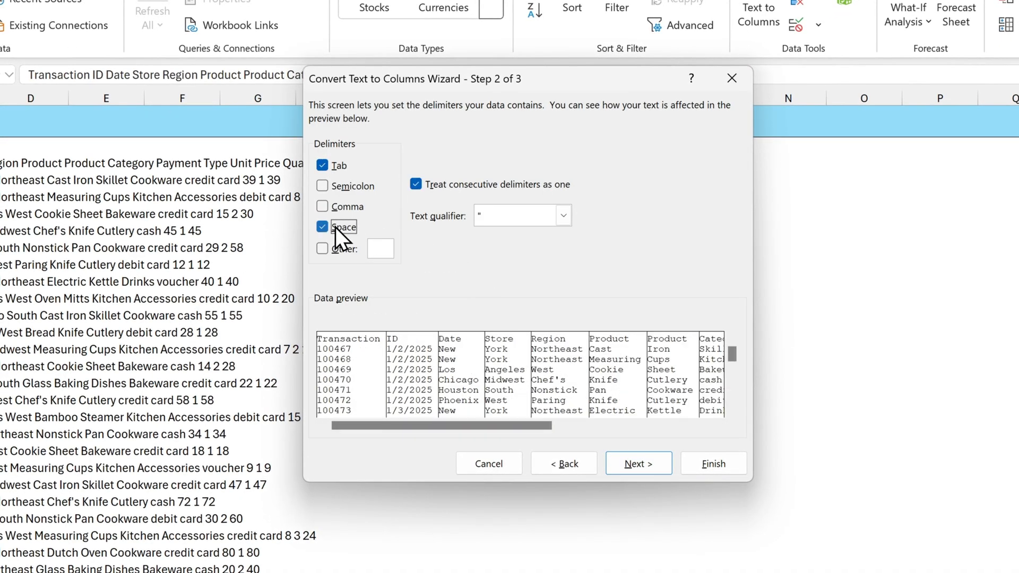
pyautogui.click(323, 166)
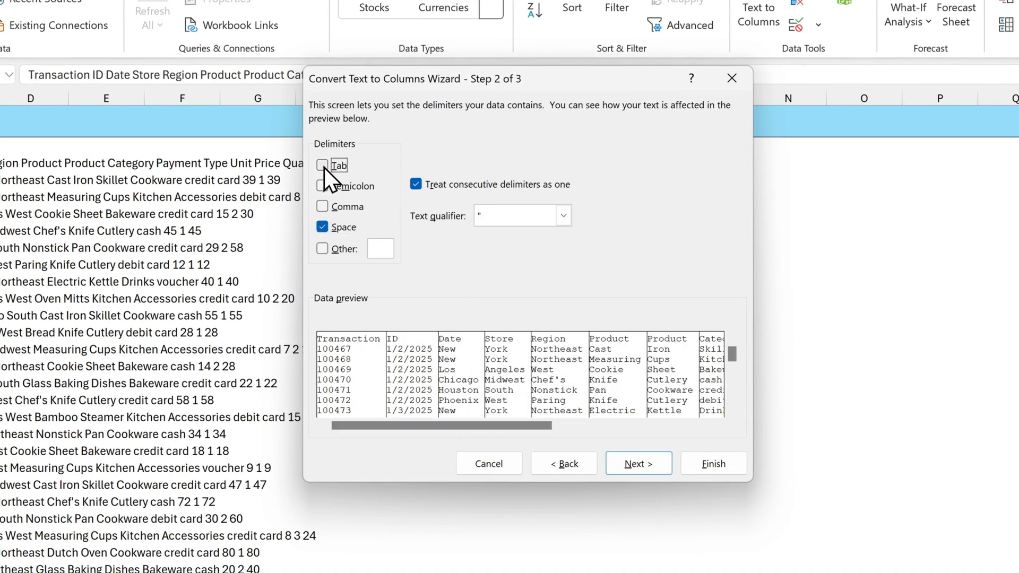
pyautogui.click(714, 466)
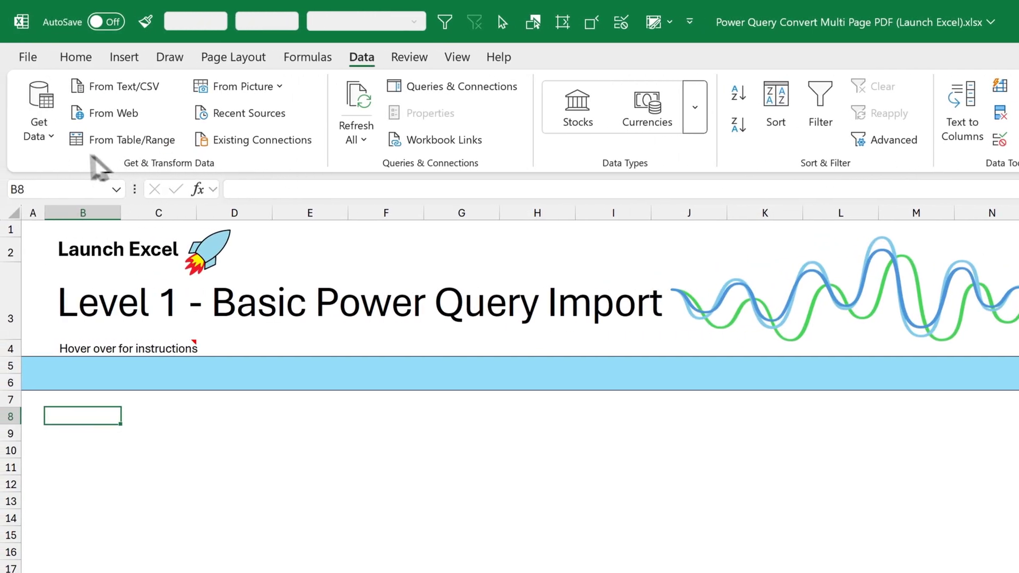
# Step: Import Kitchen Depot Sales TRX (Level 1).pdf through Get Data From PDF
pyautogui.click(53, 139)
pyautogui.moveTo(86, 172)
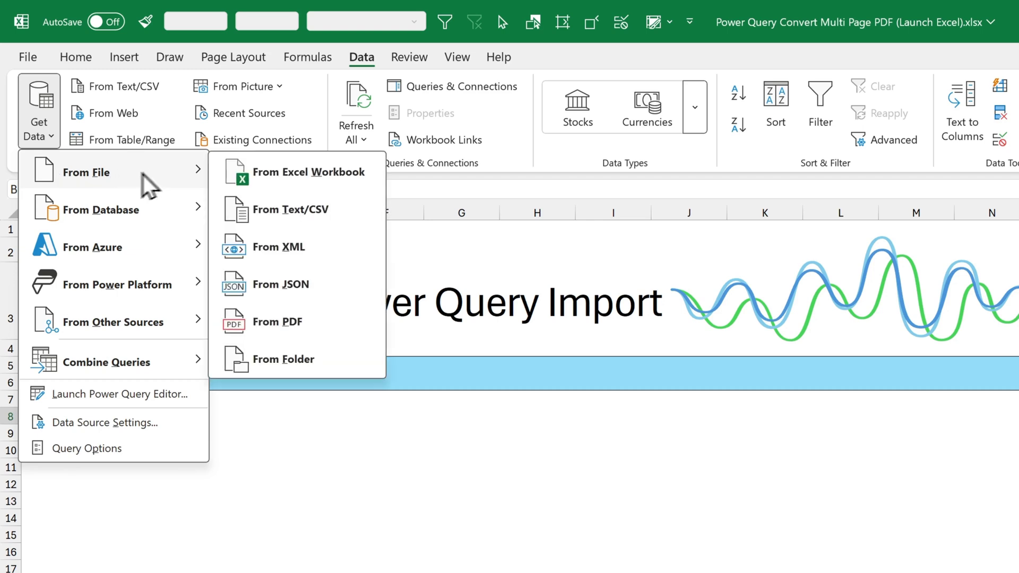
pyautogui.click(330, 324)
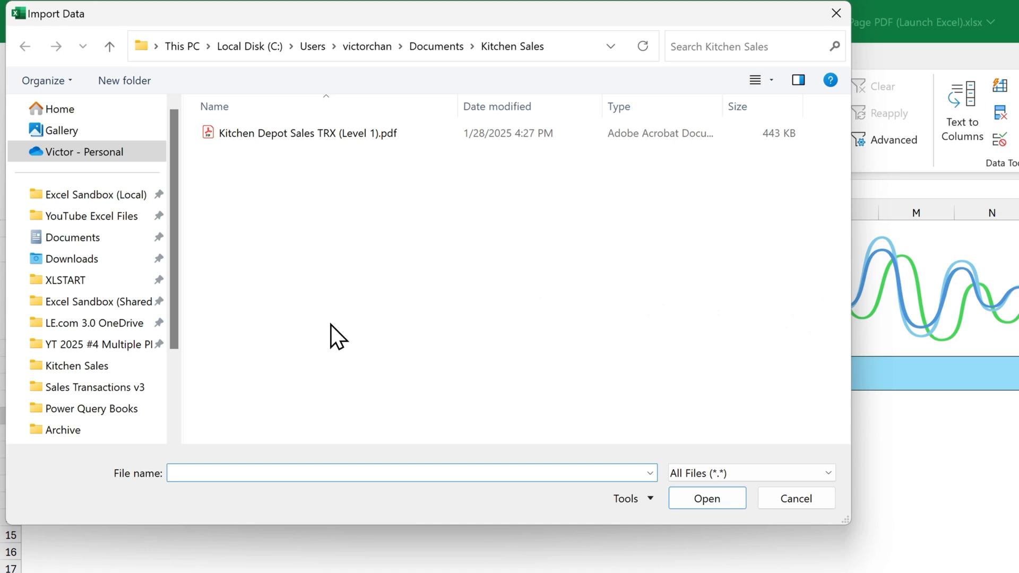
pyautogui.click(325, 136)
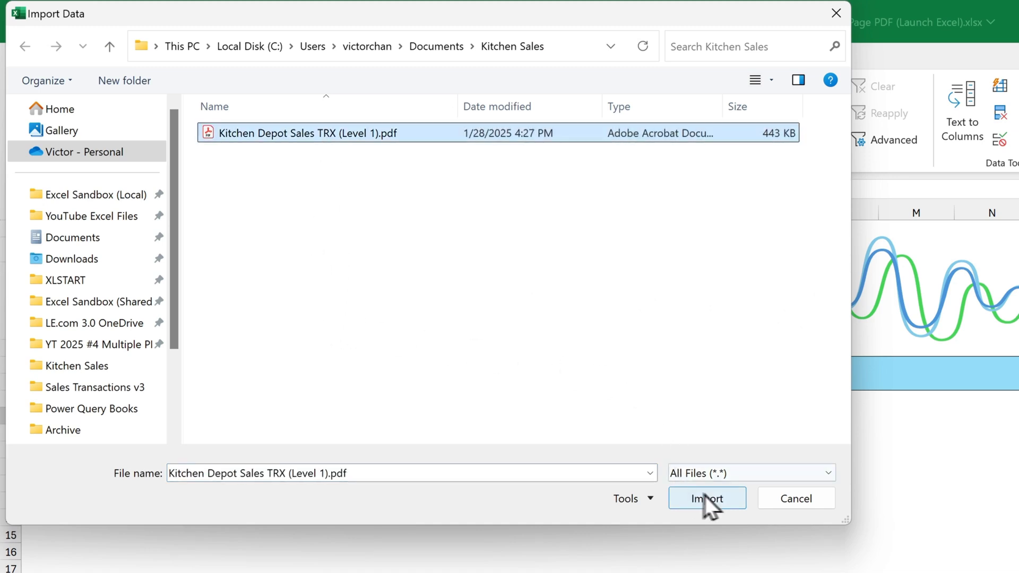
pyautogui.click(743, 500)
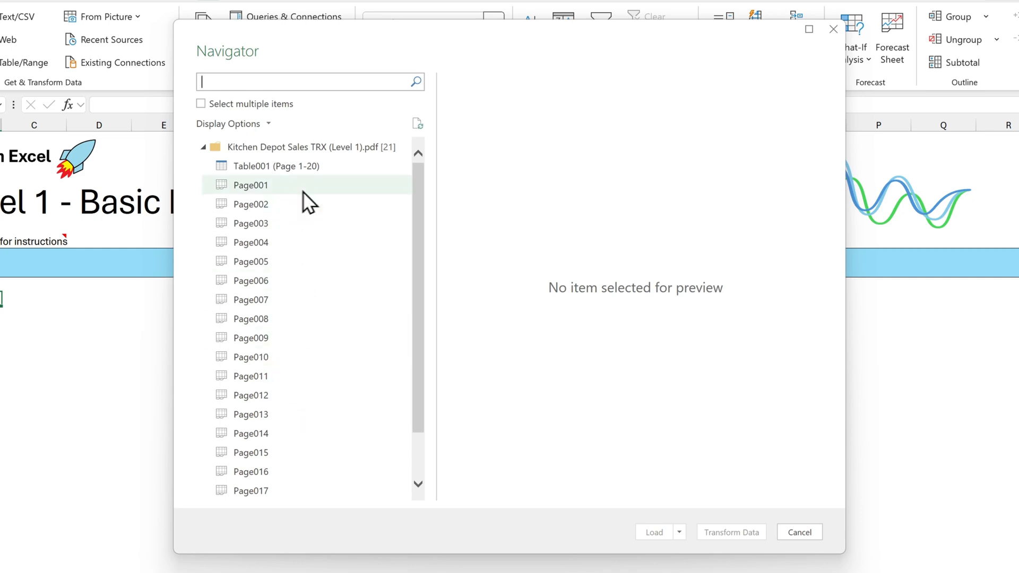
# Step: Preview Table001 (Page 1-20) and open it with Transform Data
pyautogui.click(353, 169)
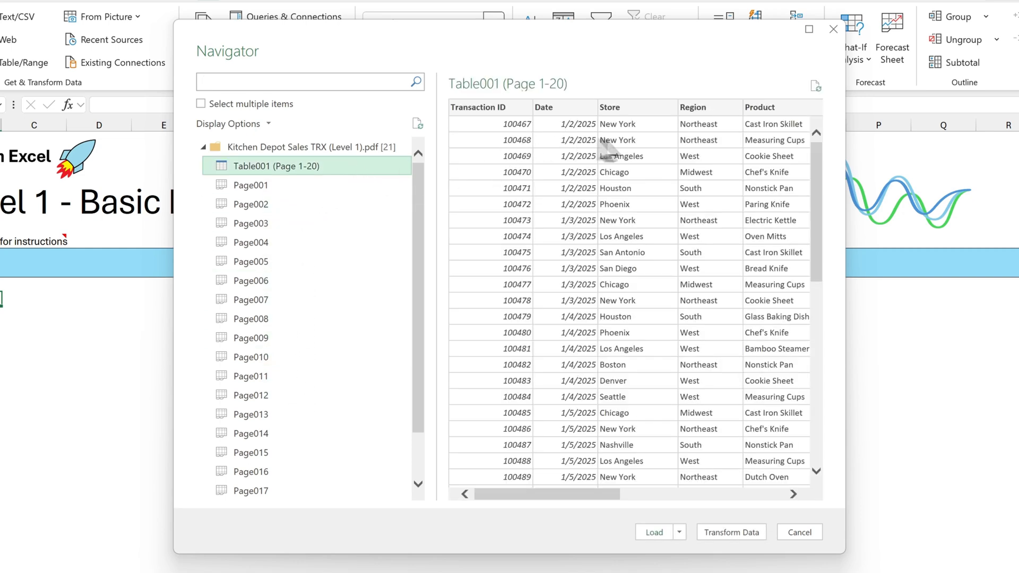
pyautogui.moveTo(600, 493)
pyautogui.mouseDown()
pyautogui.moveTo(716, 495)
pyautogui.moveTo(579, 476)
pyautogui.mouseUp()
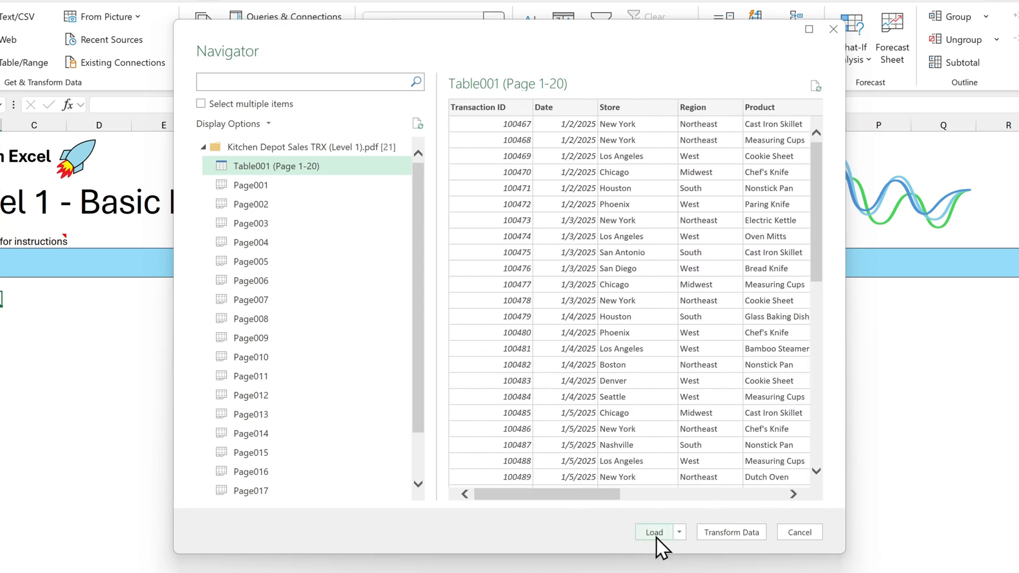
pyautogui.click(739, 536)
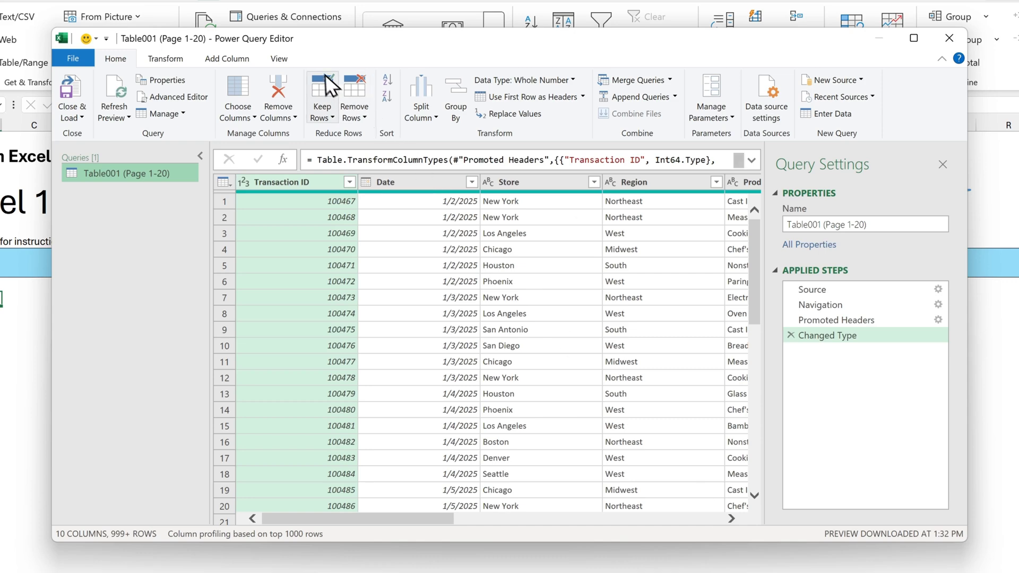
# Step: Maximize the editor and rename the query to 'Kitchen Sales 1'
pyautogui.doubleClick(281, 48)
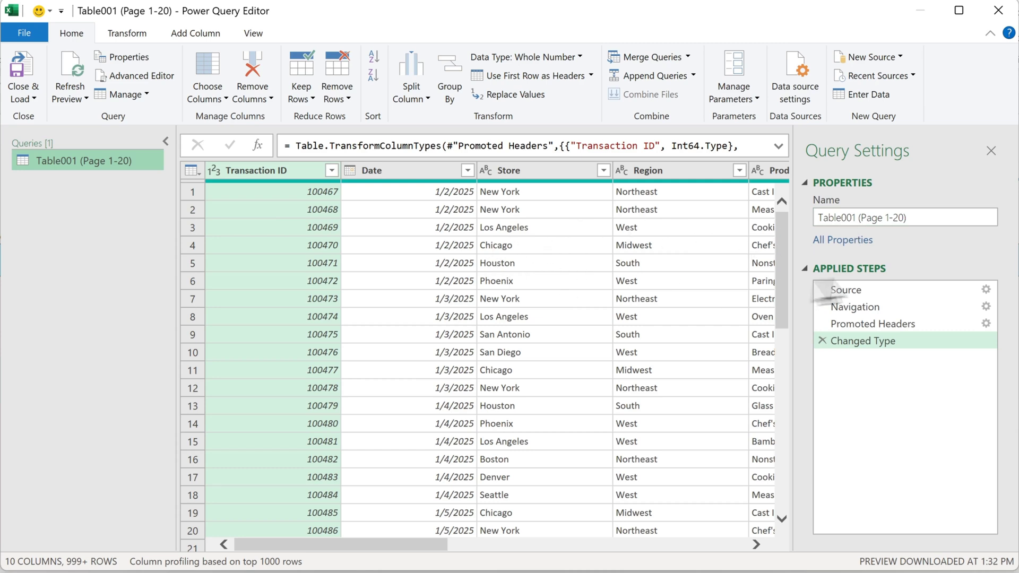
pyautogui.click(937, 219)
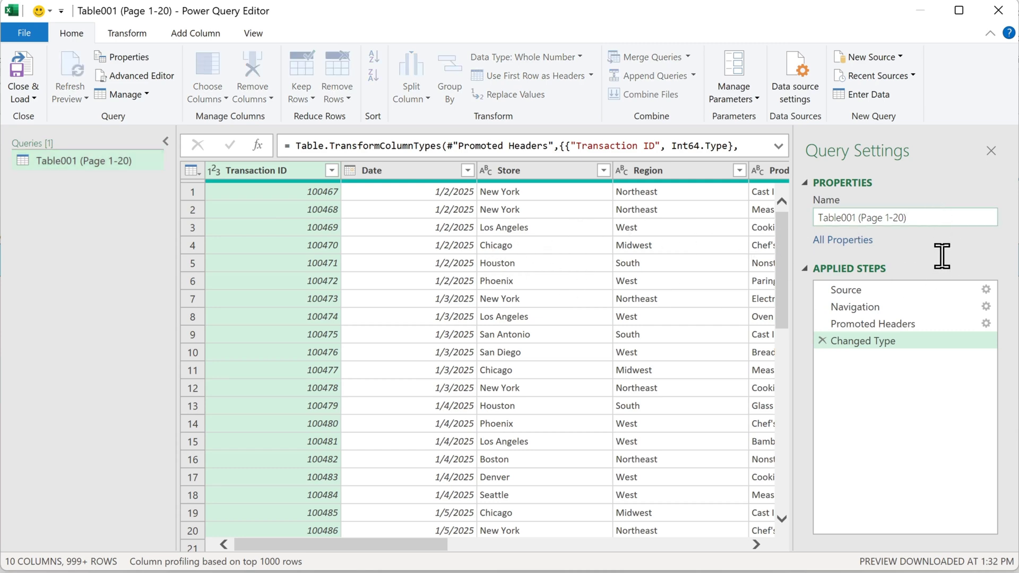
pyautogui.hotkey('ctrl', 'a')
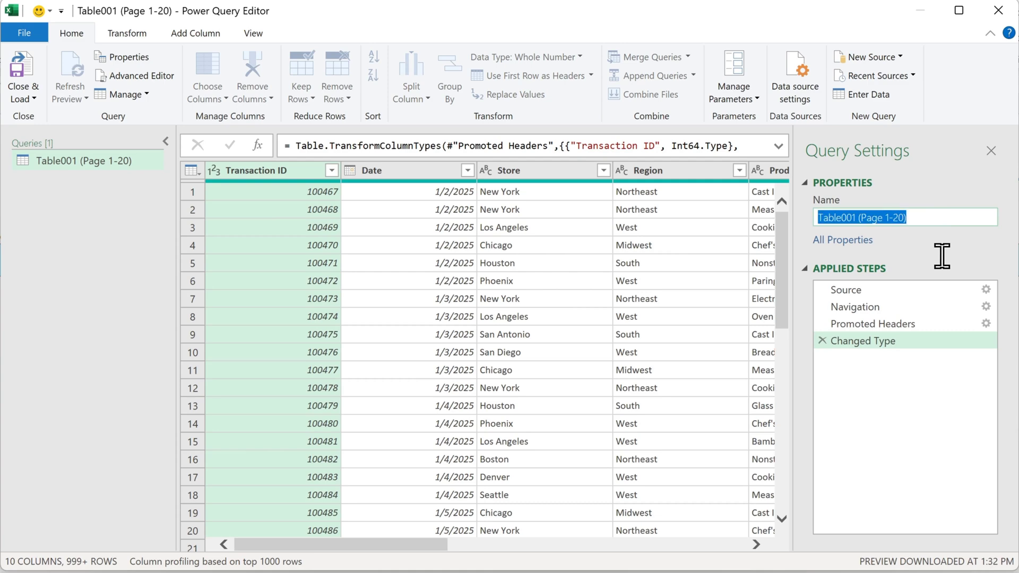
pyautogui.write('Kitchen Sales 1')
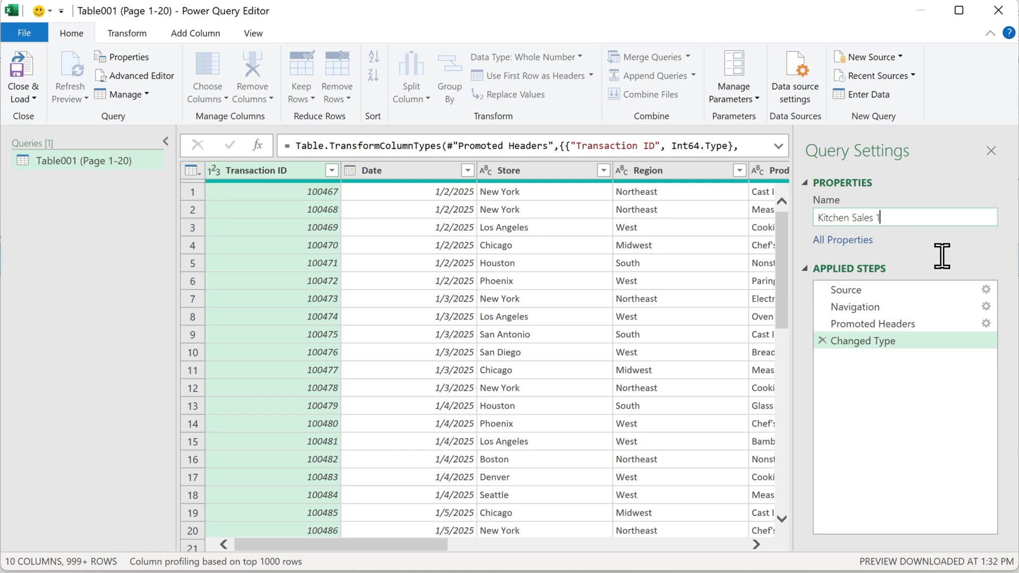
pyautogui.press('Return')
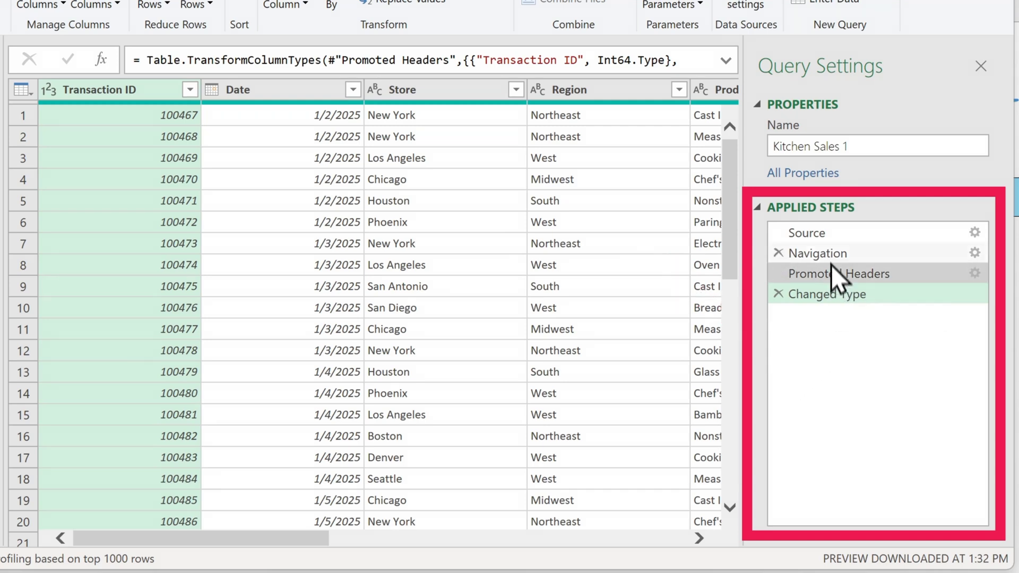
# Step: Preview the data at the Source, Navigation, Promoted Headers and Changed Type steps
pyautogui.moveTo(828, 233); pyautogui.dragTo(833, 240)
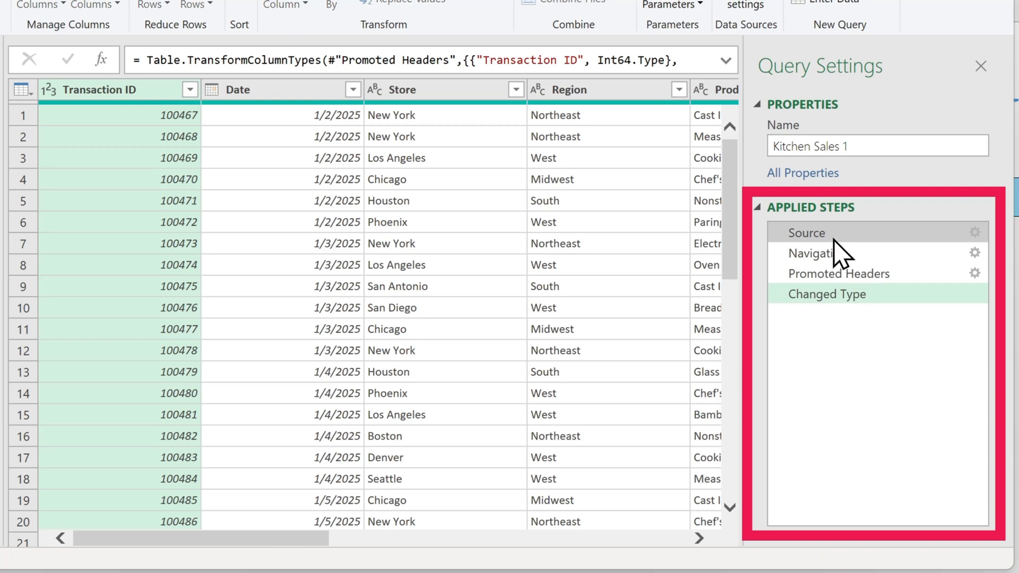
pyautogui.click(833, 241)
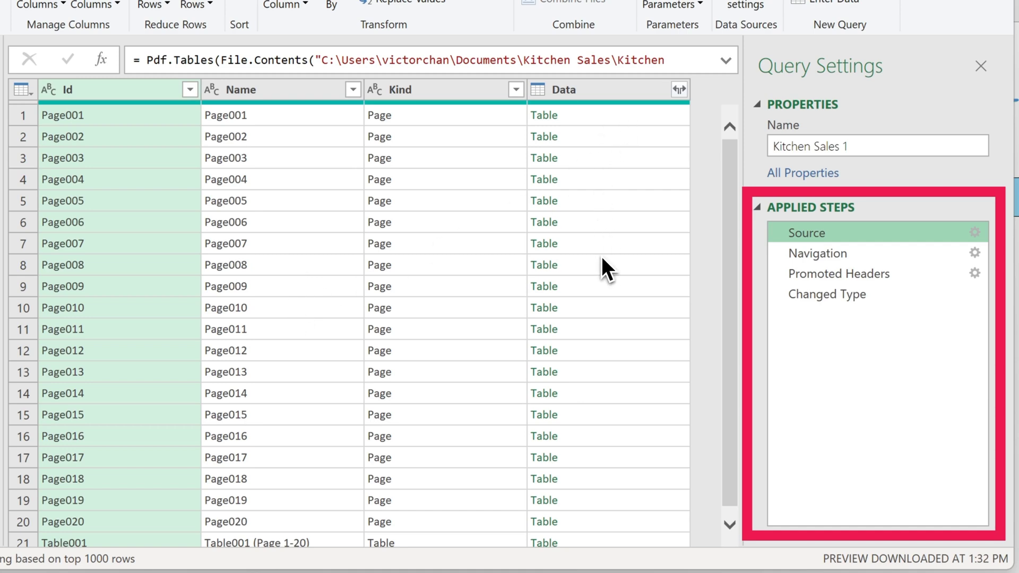
pyautogui.click(836, 255)
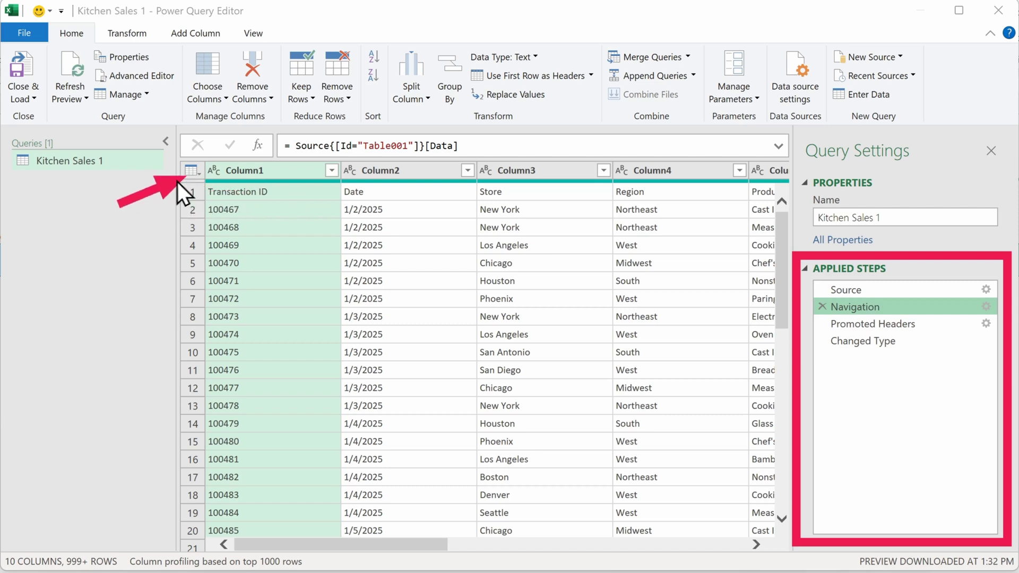
pyautogui.click(845, 325)
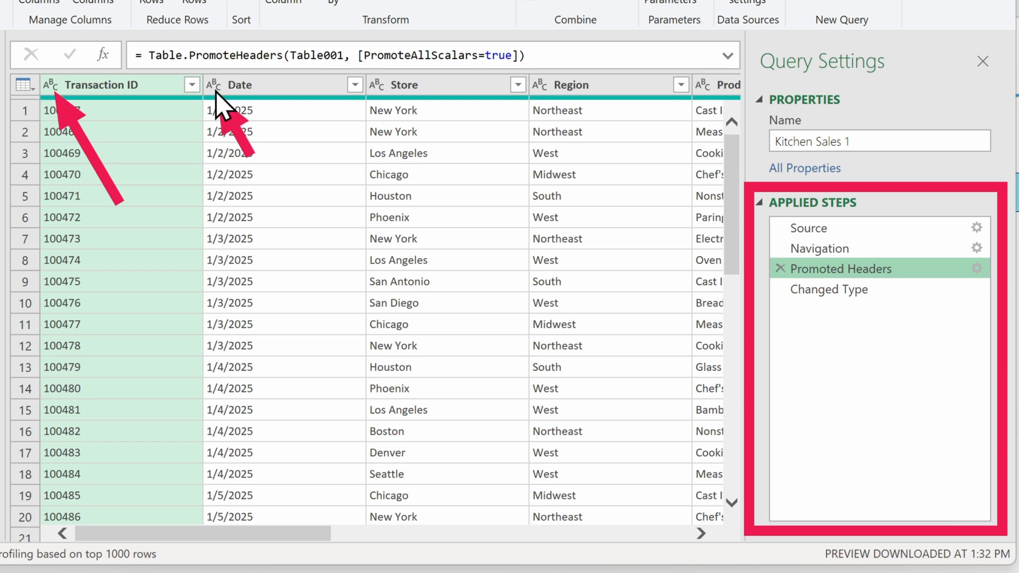
pyautogui.moveTo(863, 341)
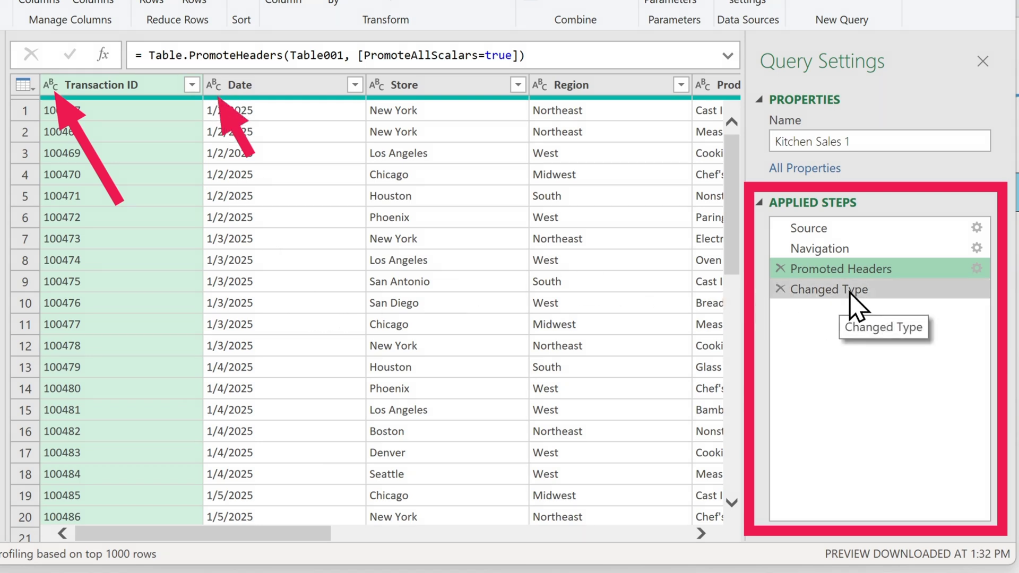
pyautogui.click(853, 295)
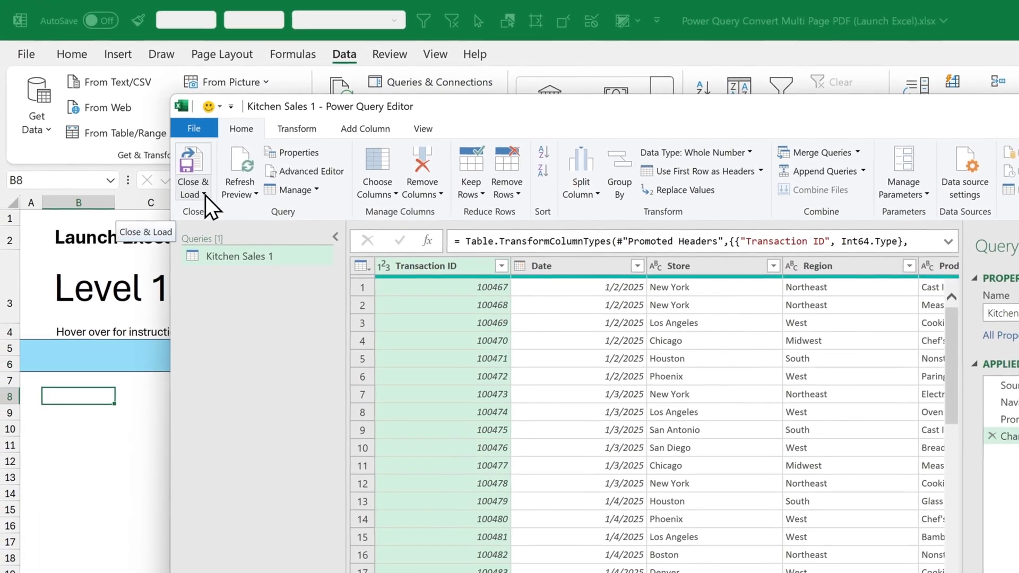
# Step: Load Kitchen Sales 1 as a table at $B$8 on Level 1 and apply a new table style
pyautogui.click(201, 193)
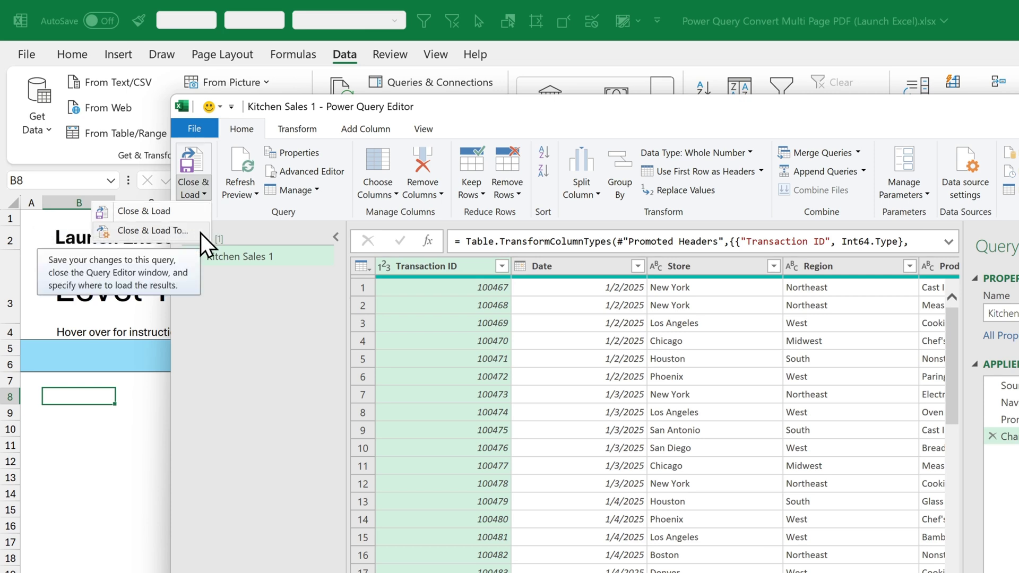
pyautogui.click(201, 234)
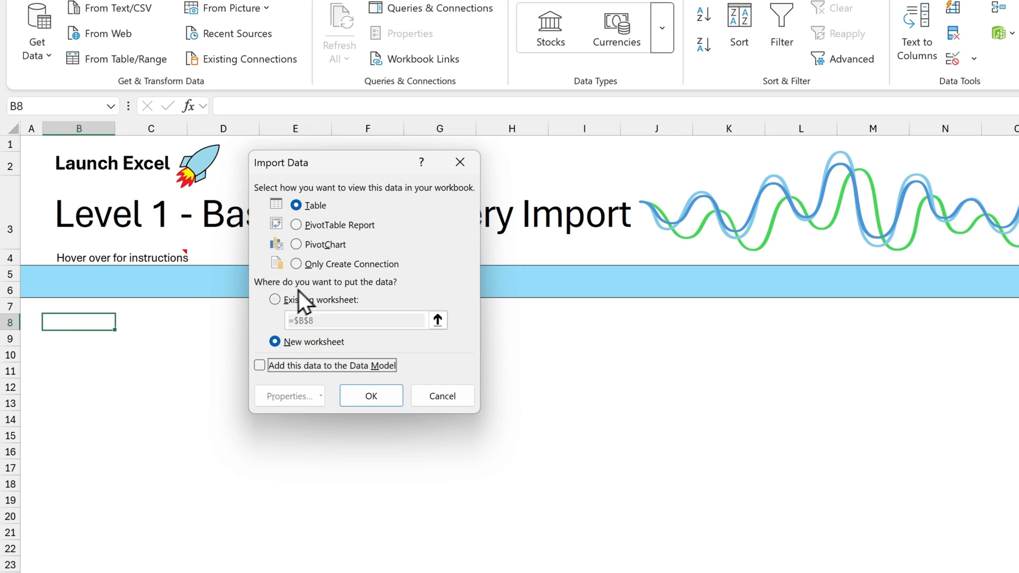
pyautogui.click(276, 300)
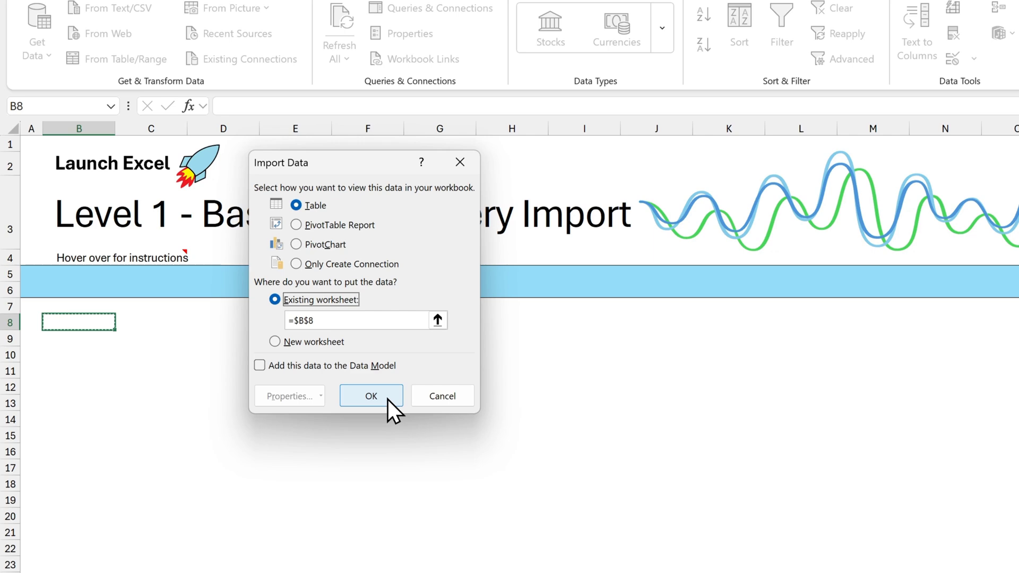
pyautogui.click(371, 396)
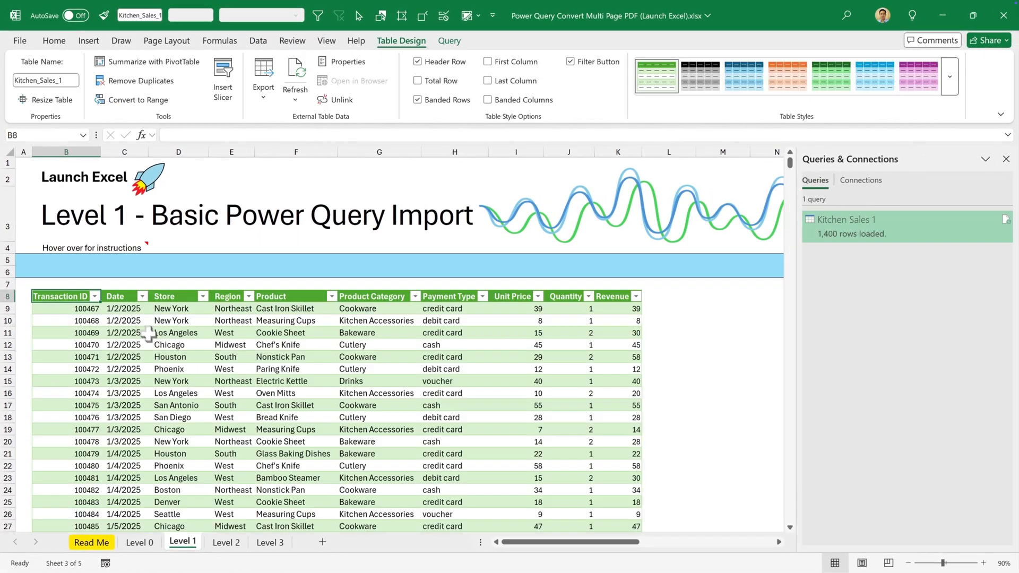
pyautogui.scroll(-2, 143, 331)
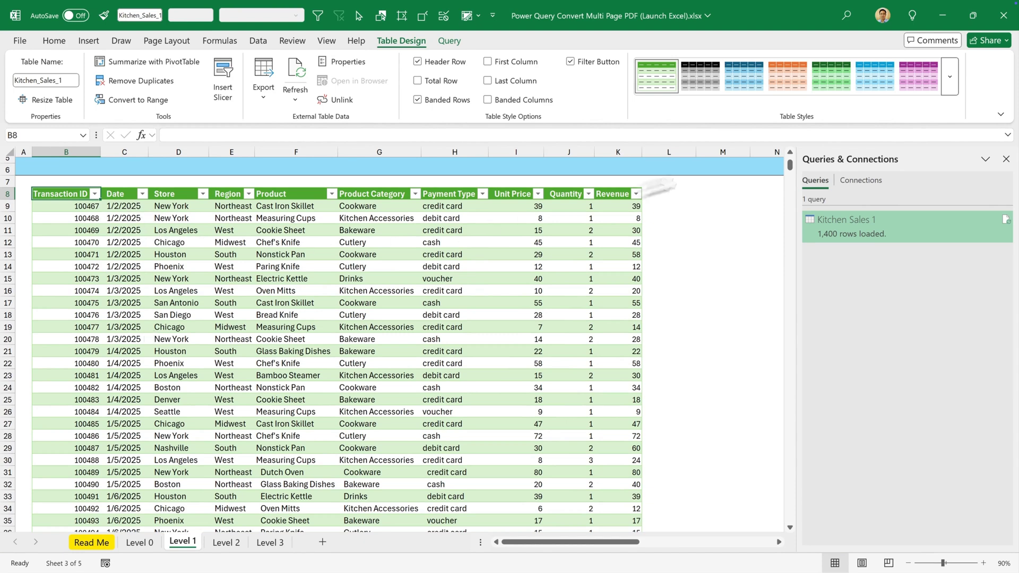
pyautogui.click(950, 80)
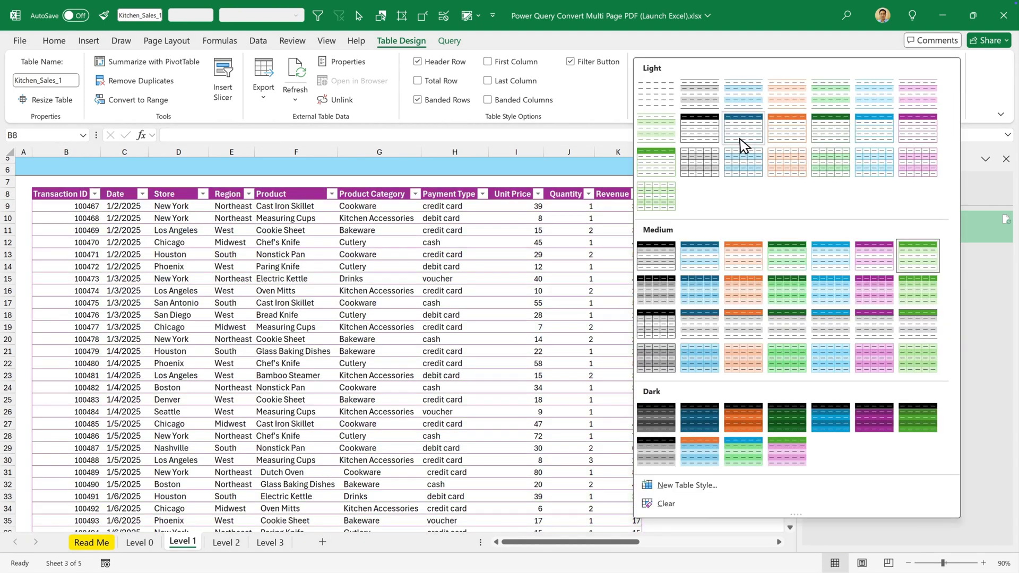
pyautogui.click(741, 136)
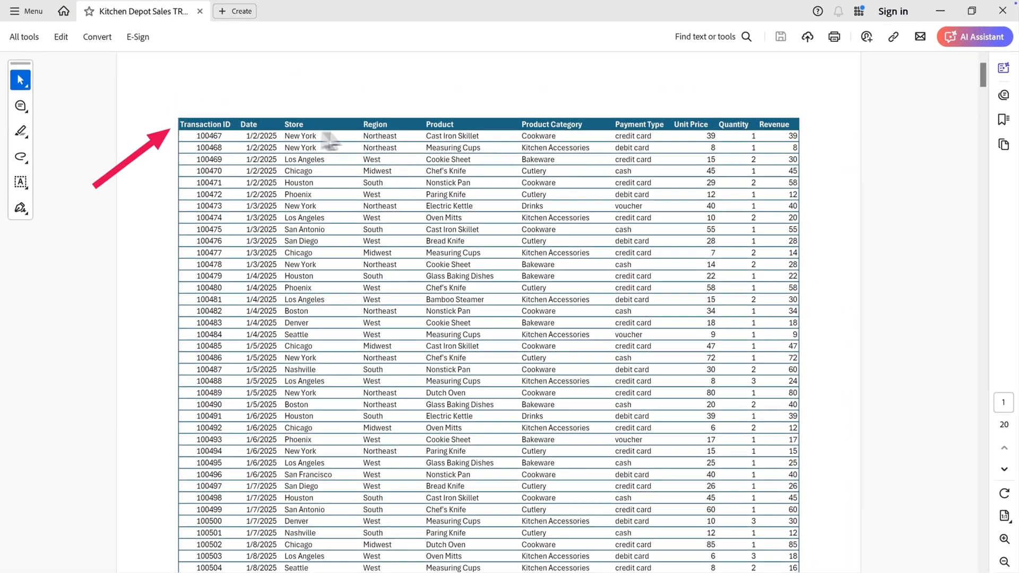
pyautogui.scroll(-5, 461, 326)
pyautogui.scroll(-5, 461, 325)
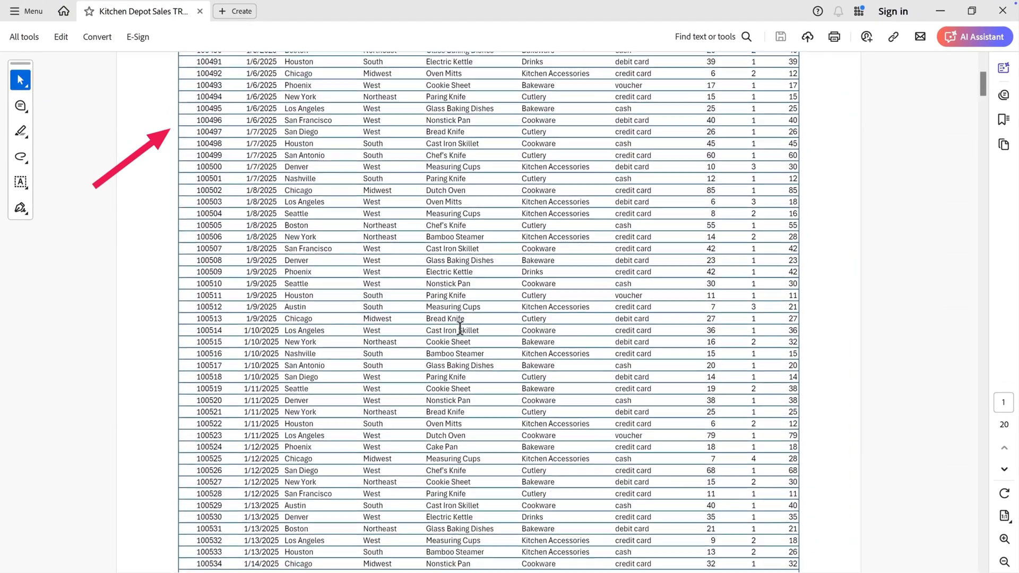
pyautogui.scroll(-5, 461, 325)
pyautogui.scroll(-2, 459, 334)
pyautogui.scroll(-3, 460, 328)
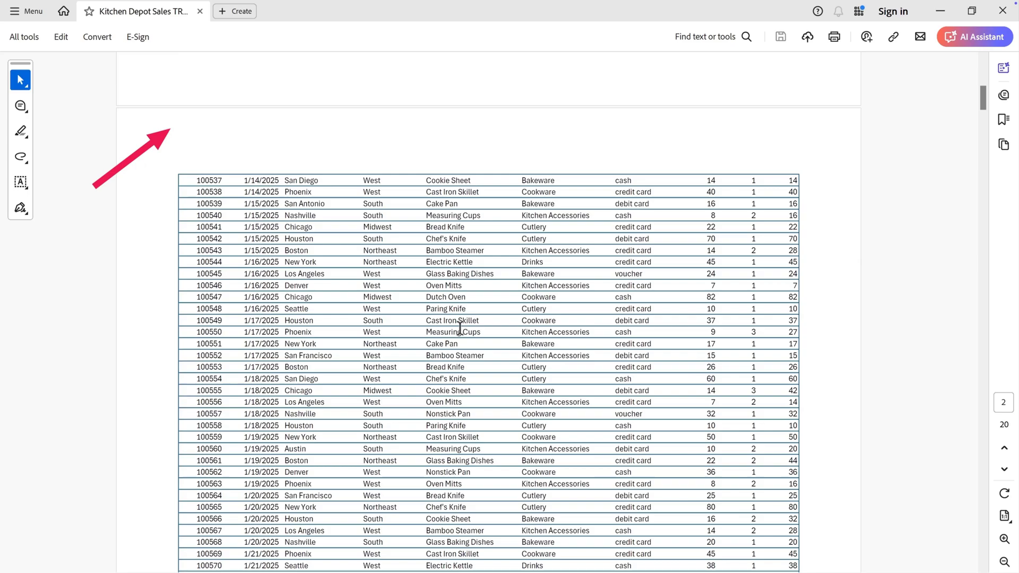
pyautogui.scroll(-2, 460, 326)
pyautogui.scroll(-1, 460, 327)
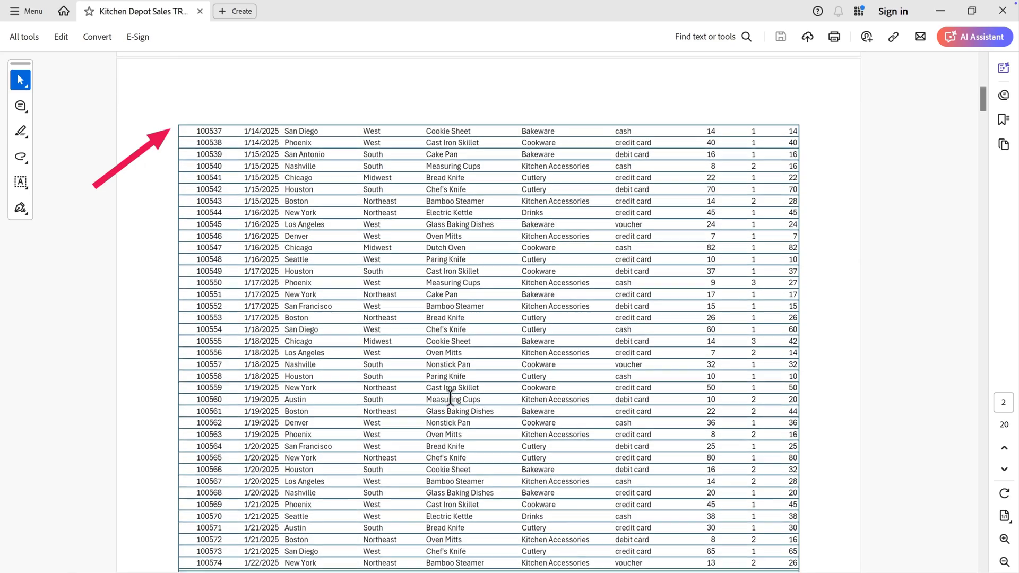
pyautogui.scroll(-5, 449, 398)
pyautogui.scroll(-4, 448, 398)
pyautogui.scroll(-3, 452, 396)
pyautogui.scroll(-3, 451, 396)
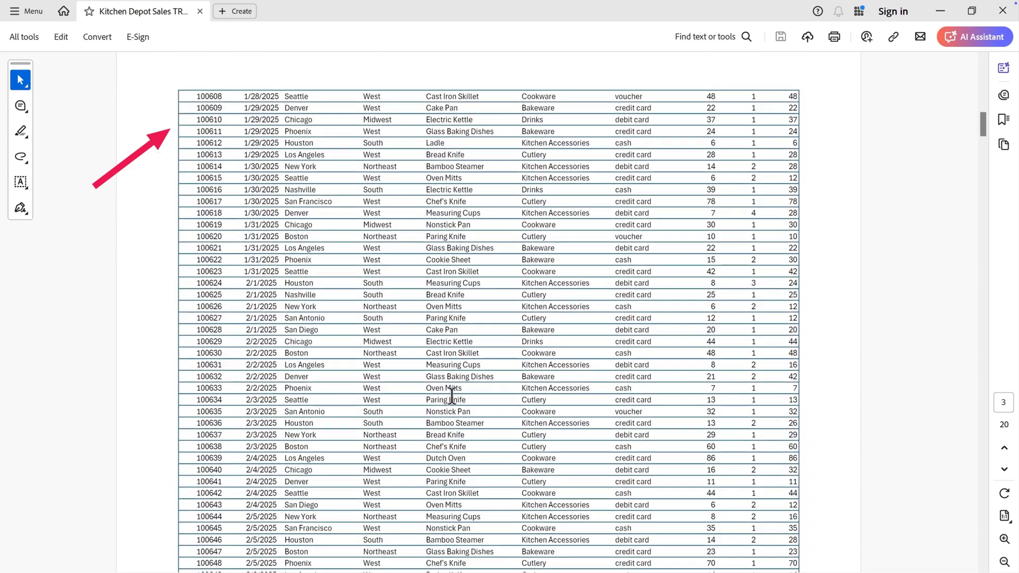
pyautogui.scroll(-5, 451, 396)
pyautogui.scroll(-5, 451, 396)
pyautogui.scroll(-3, 451, 396)
pyautogui.scroll(5, 451, 396)
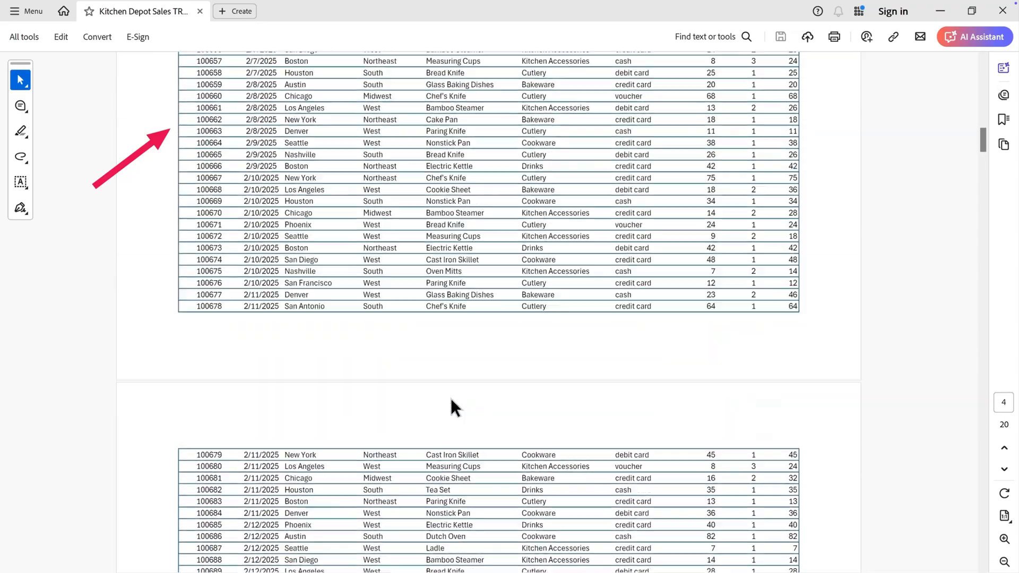
pyautogui.scroll(10, 451, 398)
pyautogui.scroll(7, 451, 402)
pyautogui.scroll(10, 451, 406)
pyautogui.scroll(10, 450, 403)
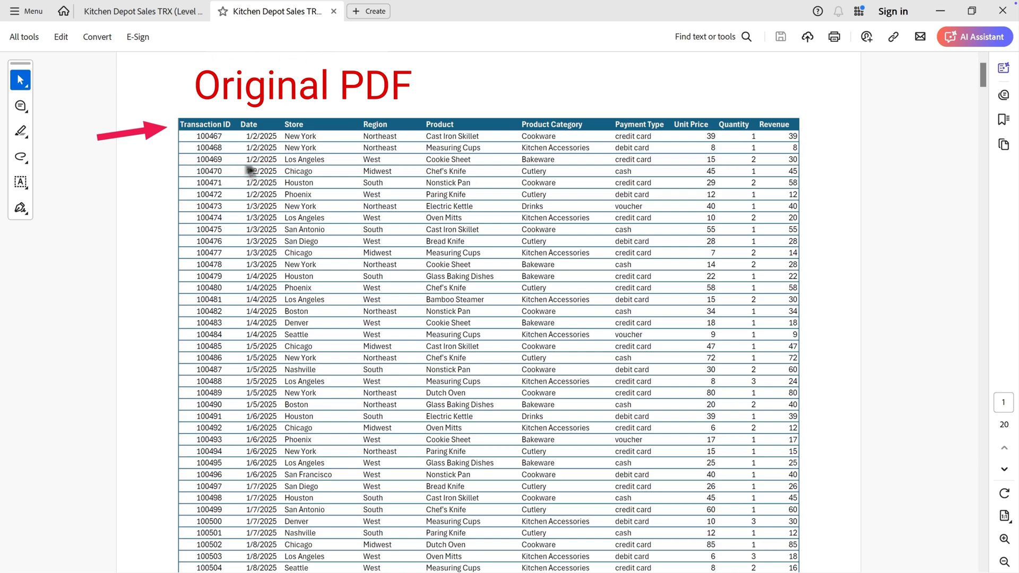
pyautogui.scroll(-5, 329, 206)
pyautogui.scroll(-5, 328, 208)
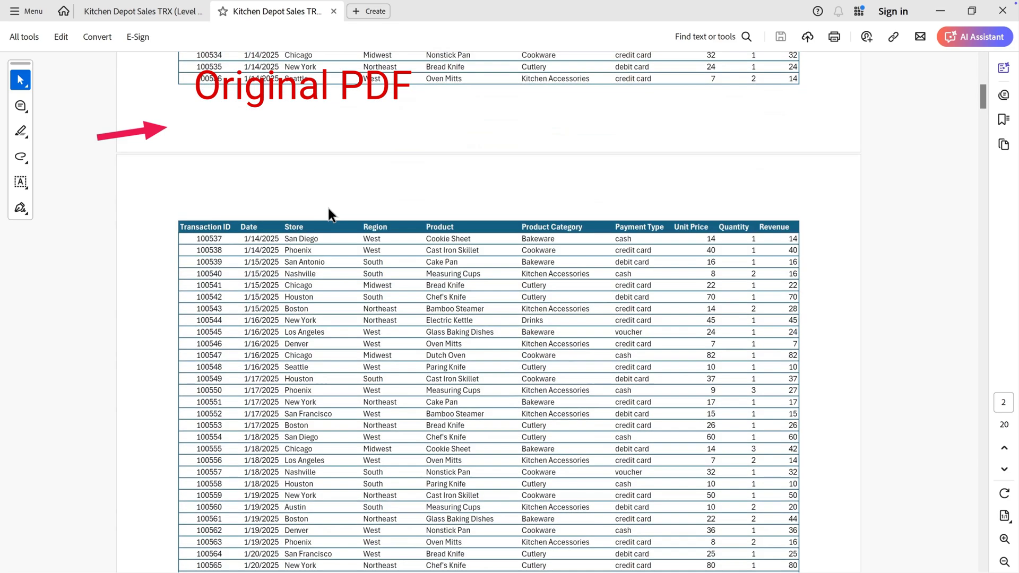
pyautogui.scroll(-3, 327, 205)
pyautogui.scroll(-5, 327, 206)
pyautogui.scroll(-3, 327, 205)
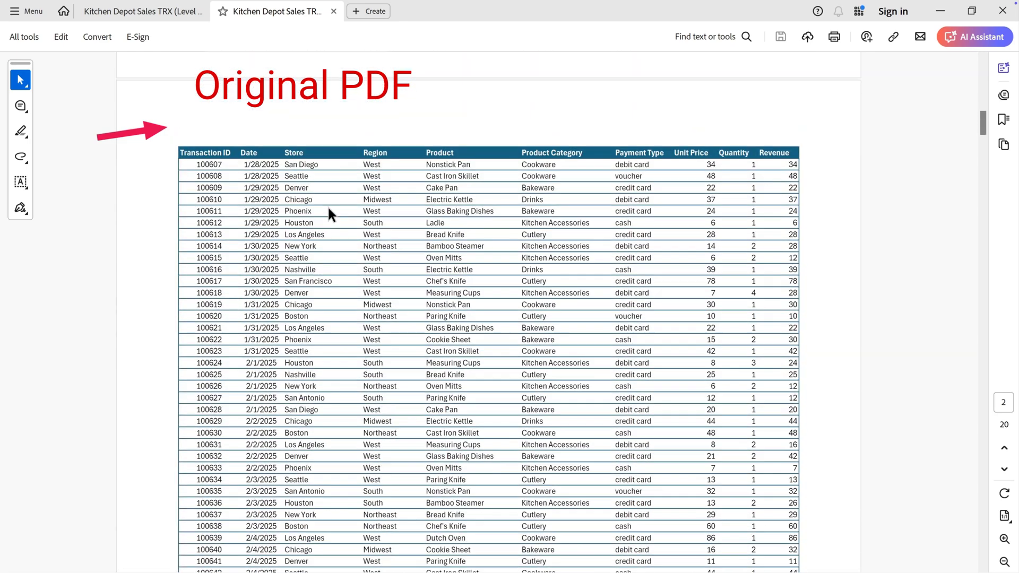
pyautogui.scroll(-1, 327, 206)
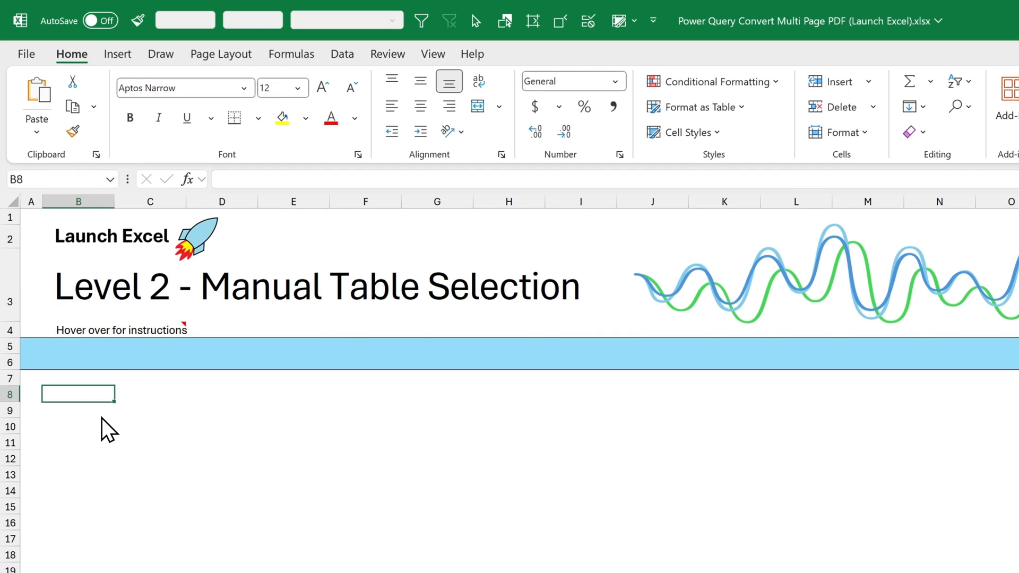
# Step: Import Kitchen Depot Sales TRX (Level 2).pdf through Data > Get Data > From PDF
pyautogui.click(349, 58)
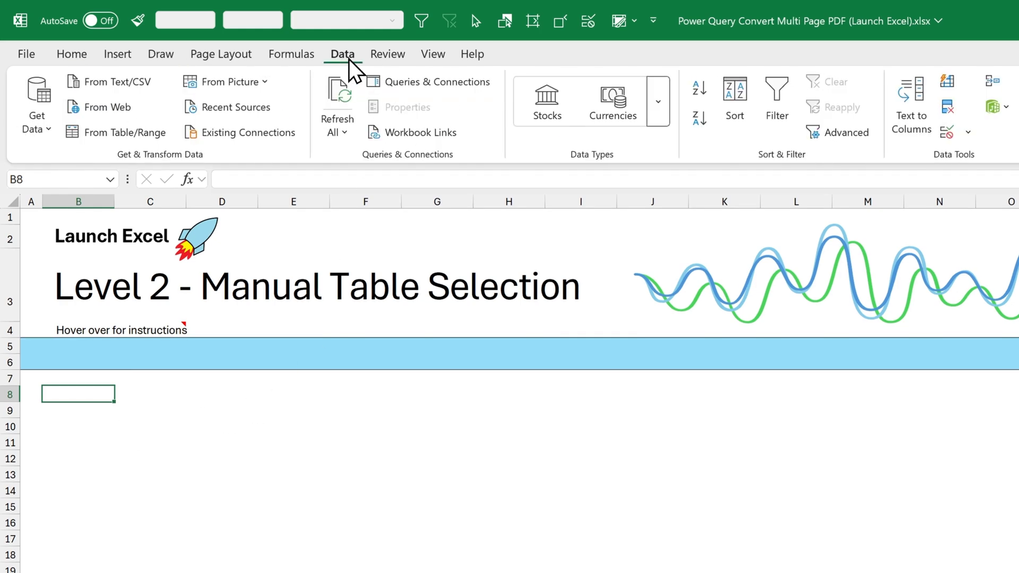
pyautogui.click(49, 138)
pyautogui.moveTo(107, 163)
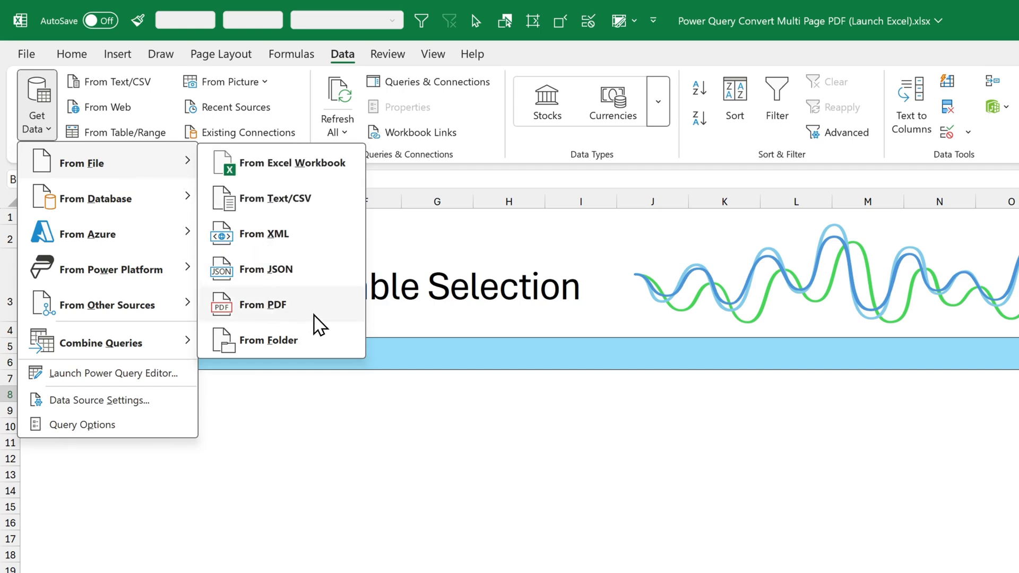
pyautogui.click(314, 315)
pyautogui.click(327, 143)
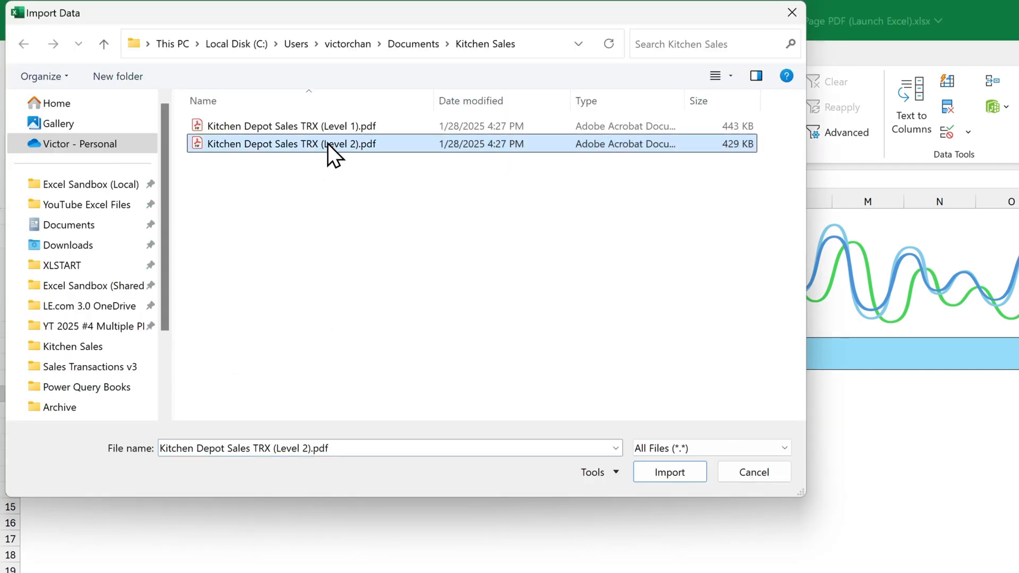
pyautogui.click(686, 474)
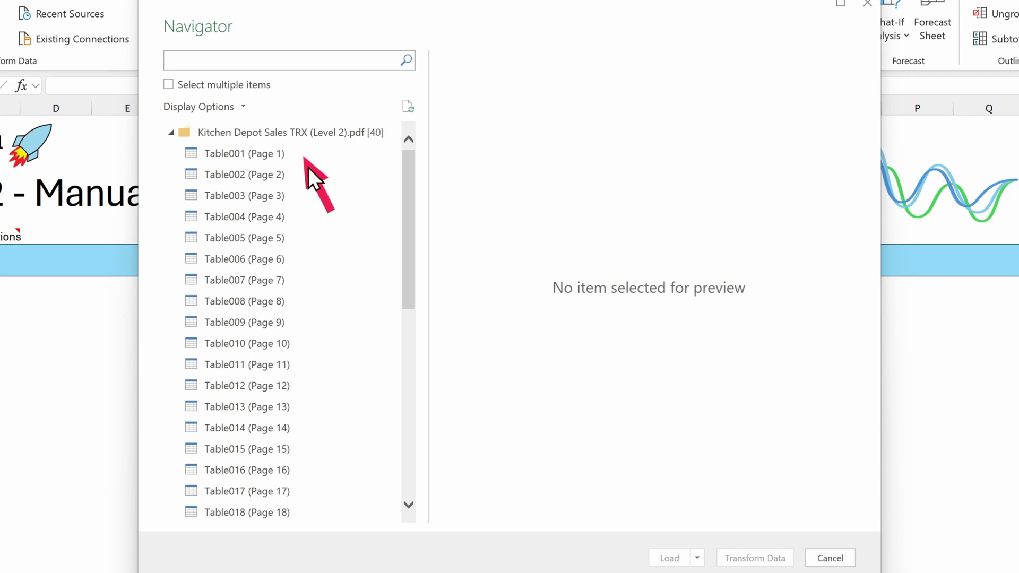
# Step: Multi-select Table001 through Table020 in Navigator and open them all for transformation
pyautogui.moveTo(160, 117)
pyautogui.mouseDown()
pyautogui.moveTo(380, 470)
pyautogui.moveTo(400, 531)
pyautogui.mouseUp()
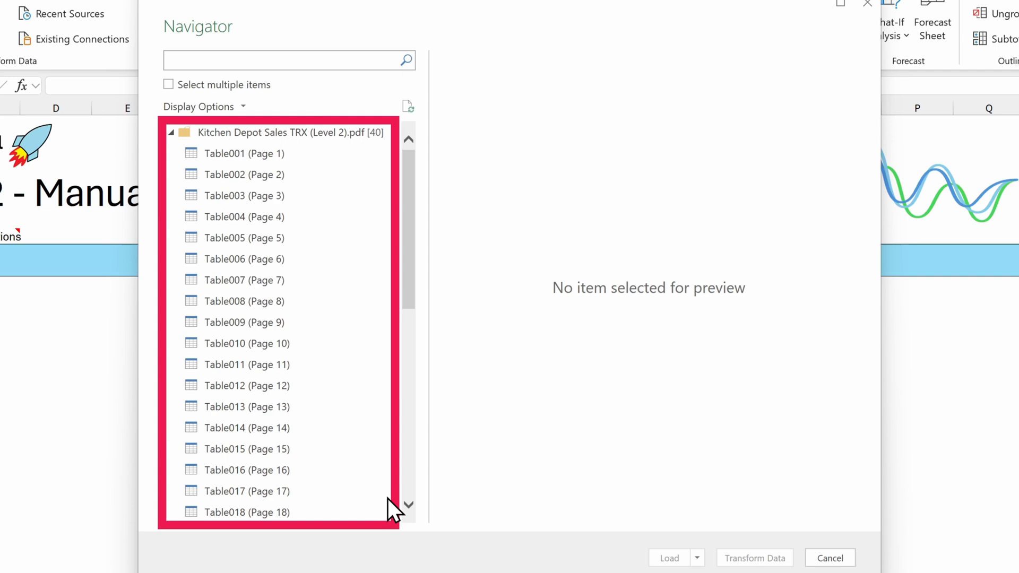
pyautogui.press('Escape')
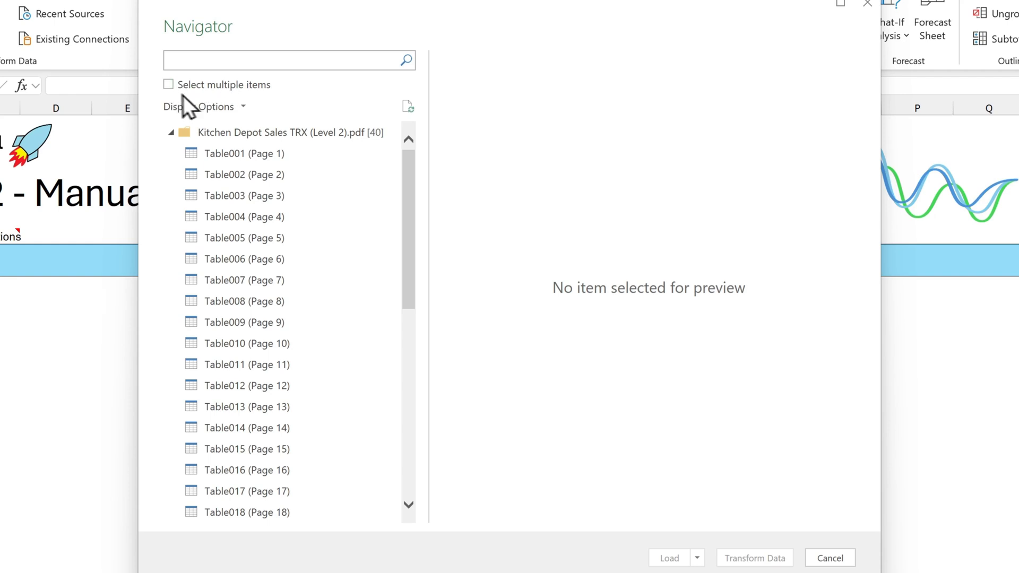
pyautogui.click(169, 85)
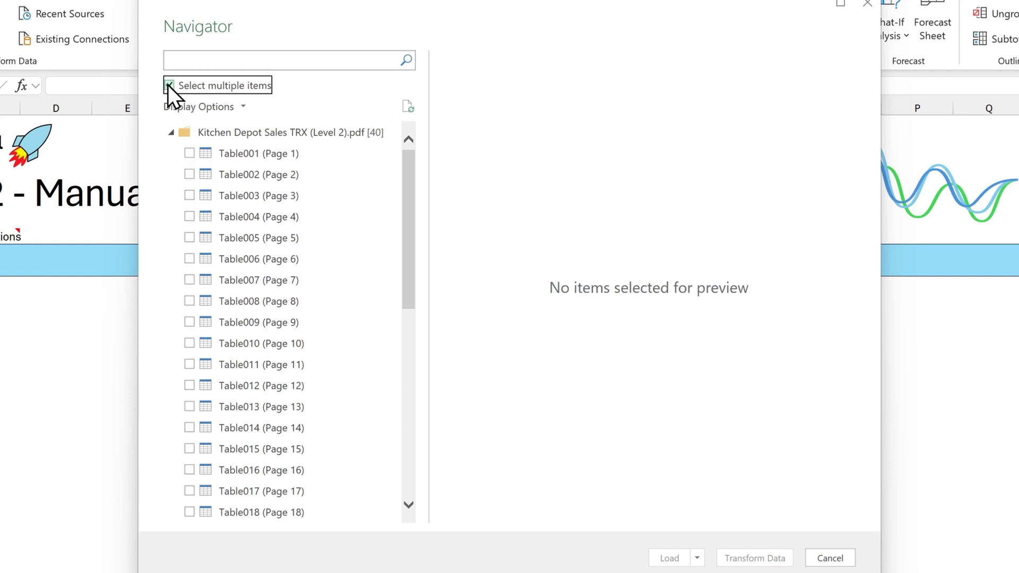
pyautogui.click(190, 154)
pyautogui.click(190, 175)
pyautogui.click(190, 196)
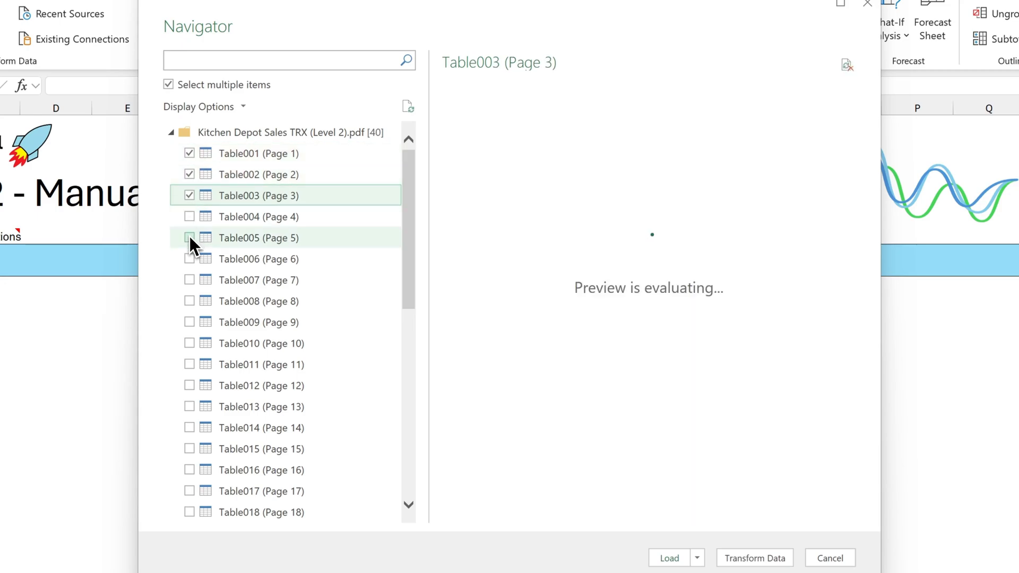
pyautogui.click(189, 217)
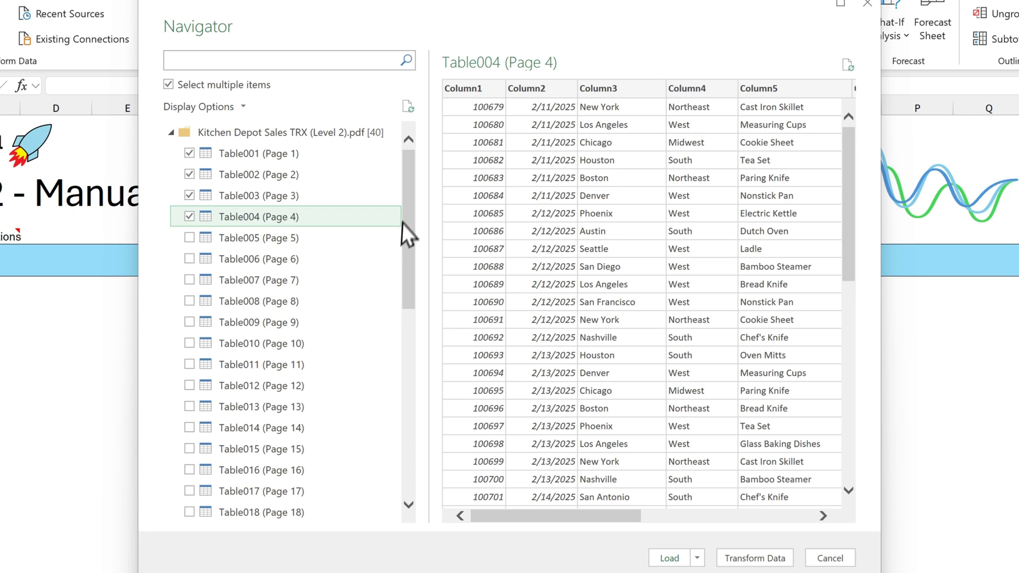
pyautogui.scroll(-2, 403, 231)
pyautogui.moveTo(403, 236); pyautogui.dragTo(403, 249)
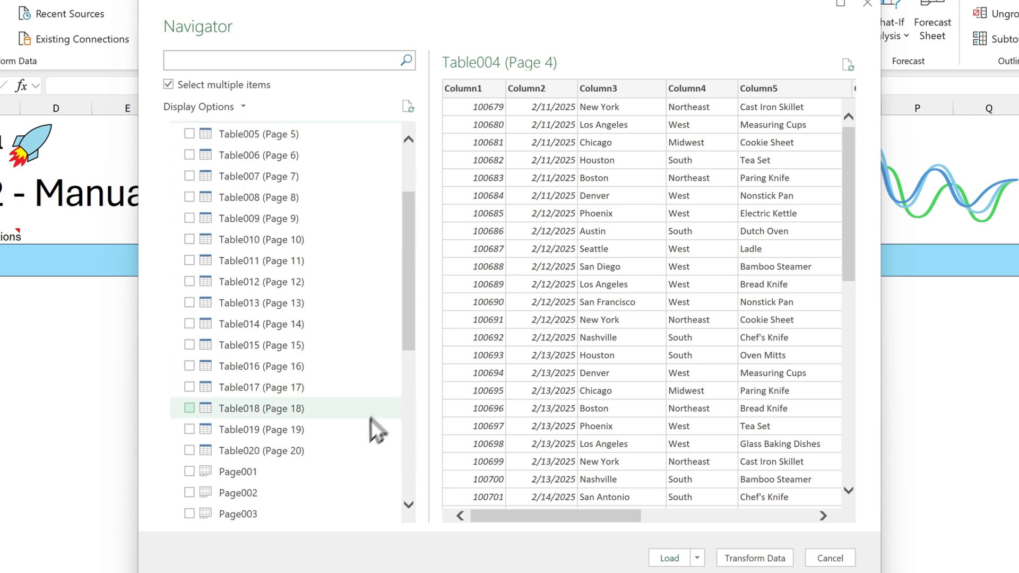
pyautogui.keyDown('shift'); pyautogui.click(188, 451); pyautogui.keyUp('shift')
pyautogui.keyDown('shift'); pyautogui.click(189, 452); pyautogui.keyUp('shift')
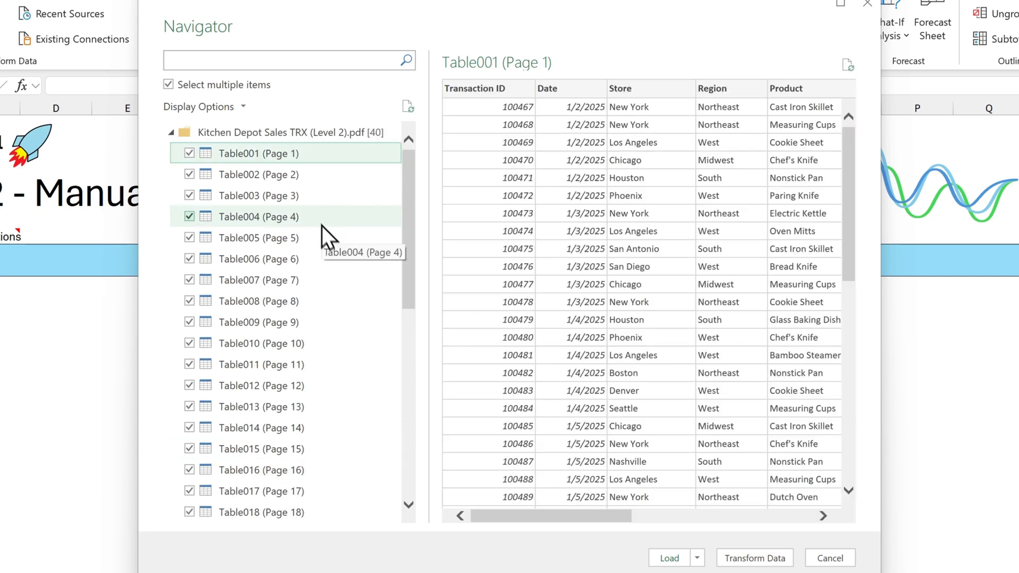
pyautogui.click(737, 563)
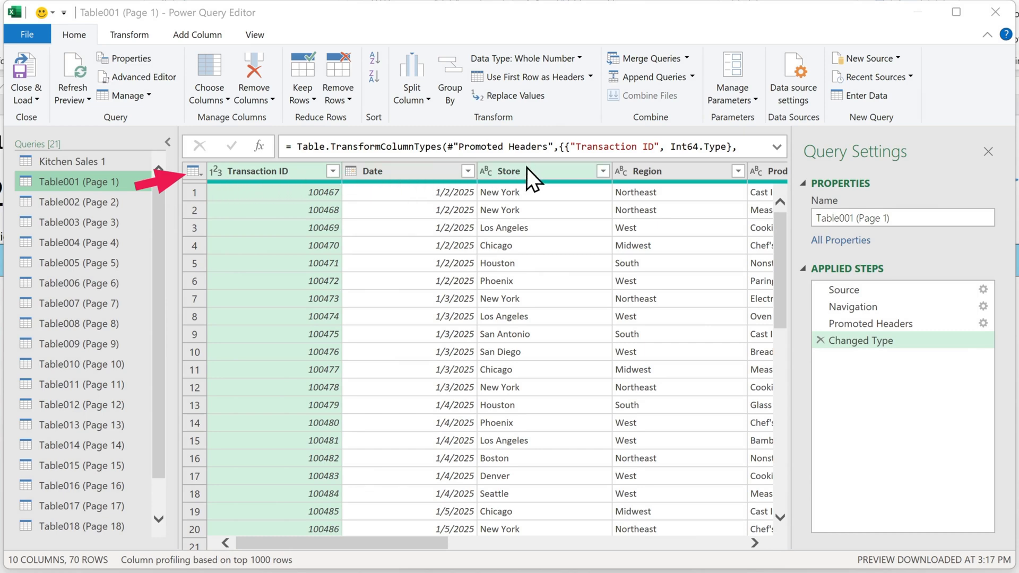
# Step: Preview the Table002 through Table005 page queries
pyautogui.click(106, 206)
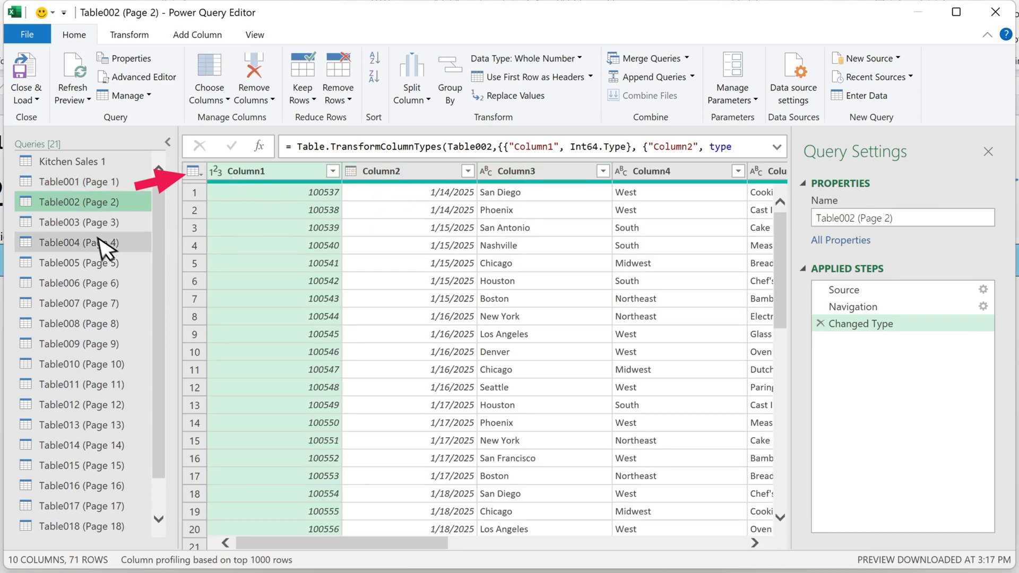
pyautogui.click(93, 226)
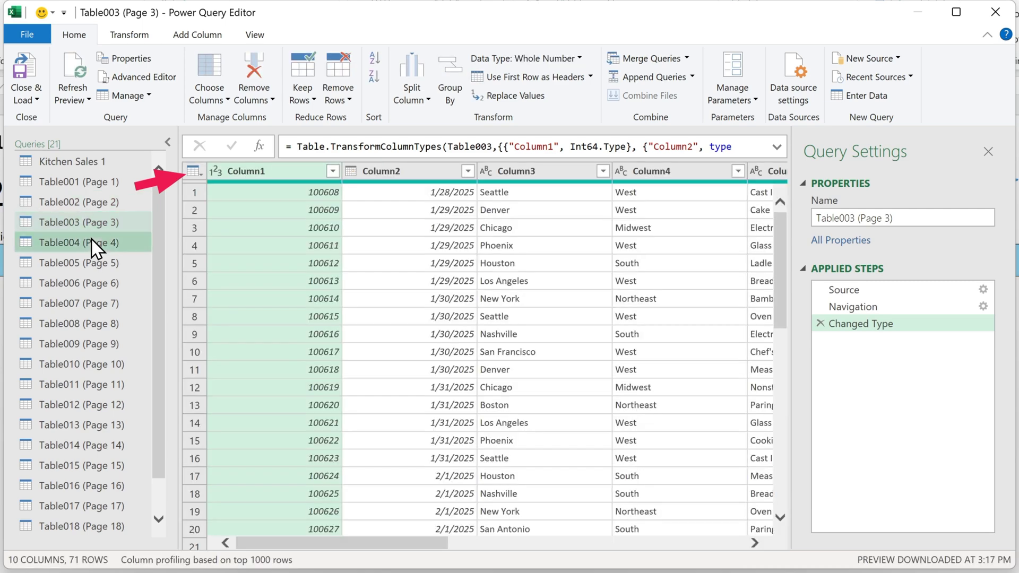
pyautogui.click(91, 239)
pyautogui.click(102, 264)
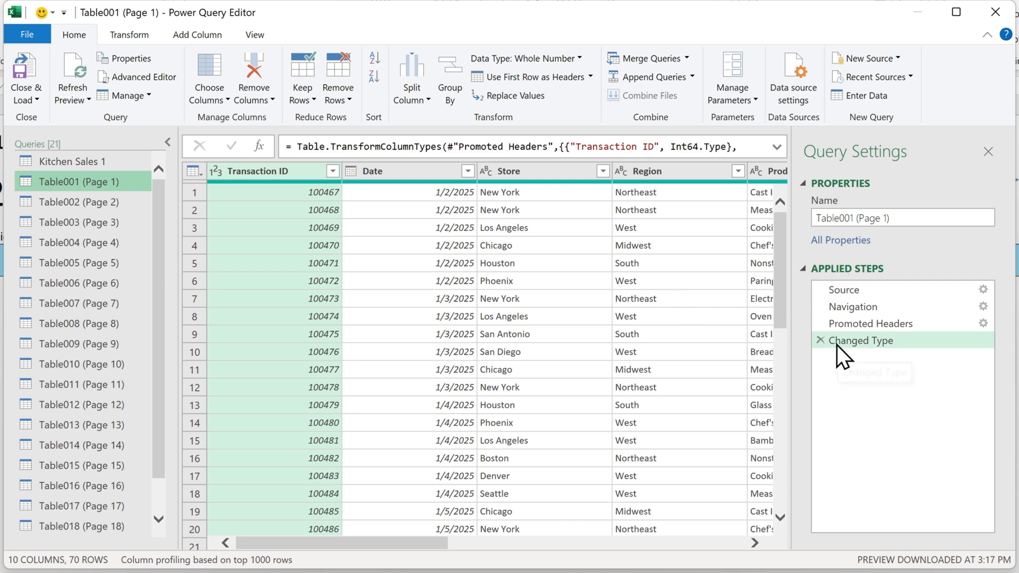
# Step: Delete Table001's Changed Type and Promoted Headers steps, checking it against Table002
pyautogui.click(822, 342)
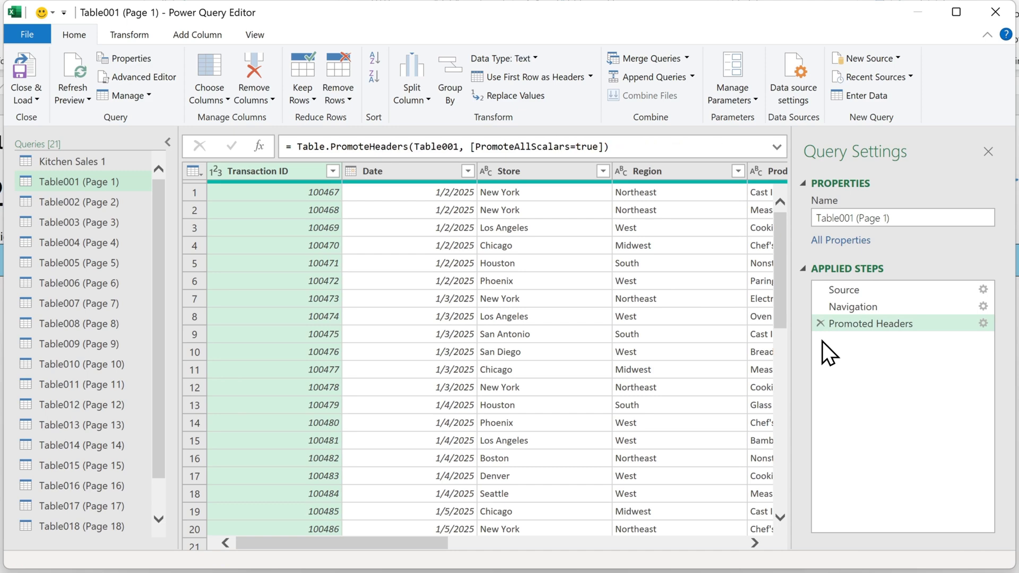
pyautogui.click(821, 325)
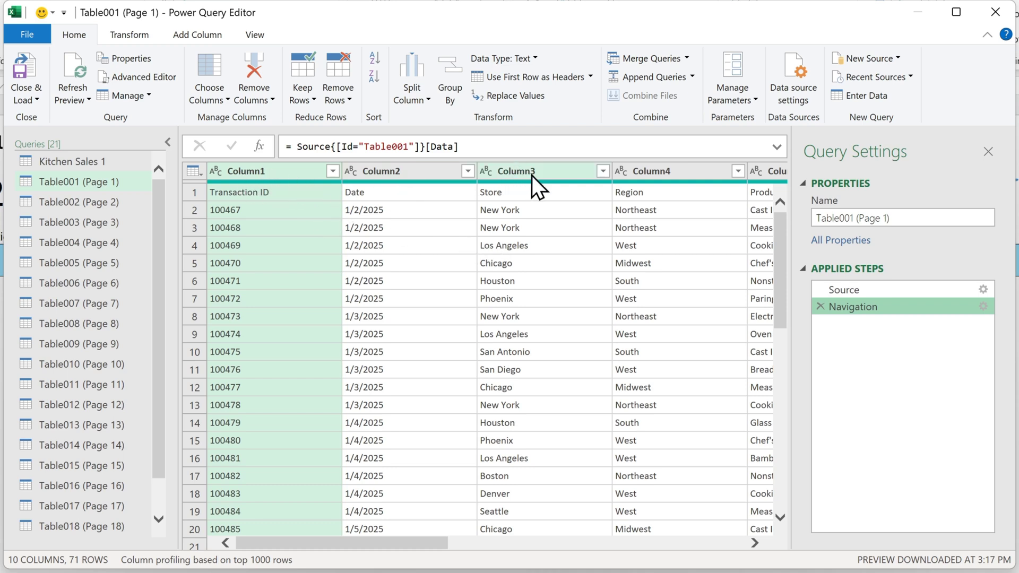
pyautogui.click(109, 200)
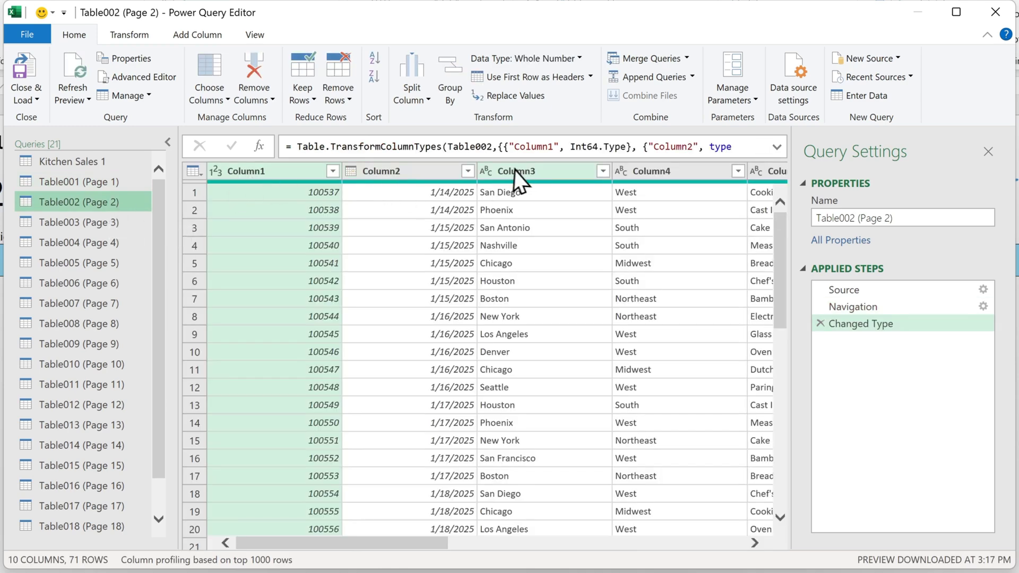
pyautogui.click(106, 185)
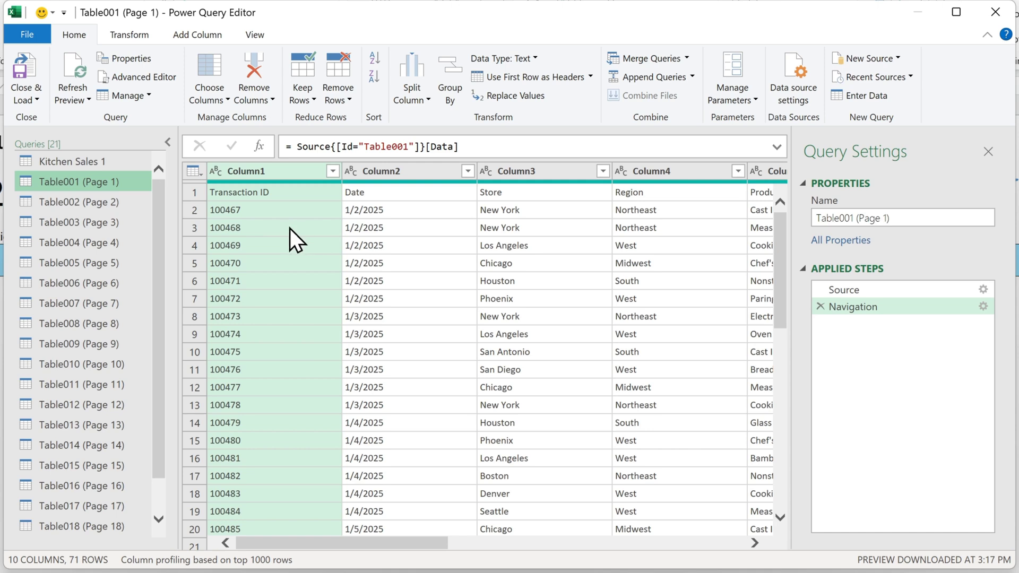
pyautogui.click(692, 77)
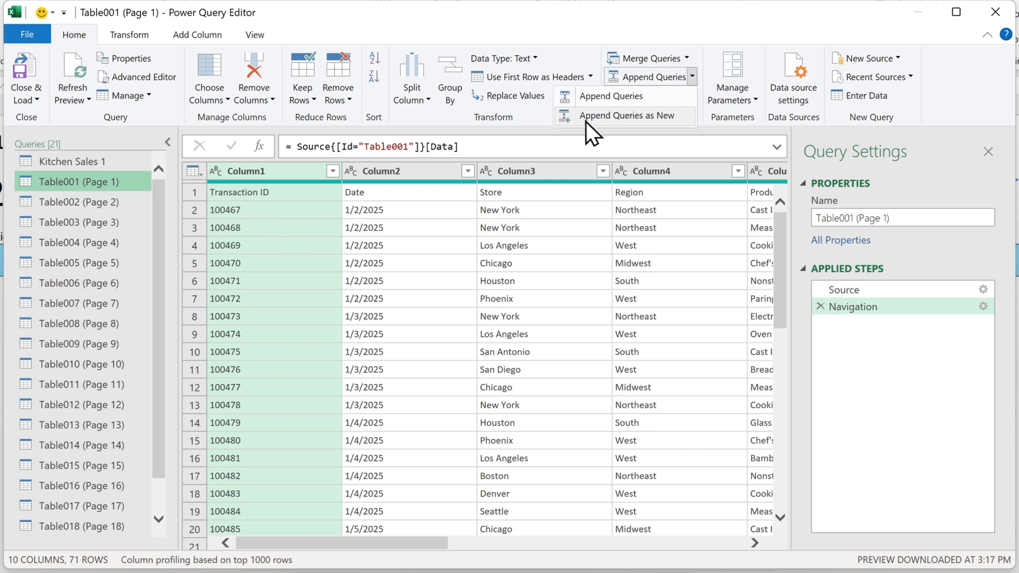
# Step: Append Table001 plus Table002–Table020 as a new query using the three-or-more-tables option
pyautogui.click(661, 121)
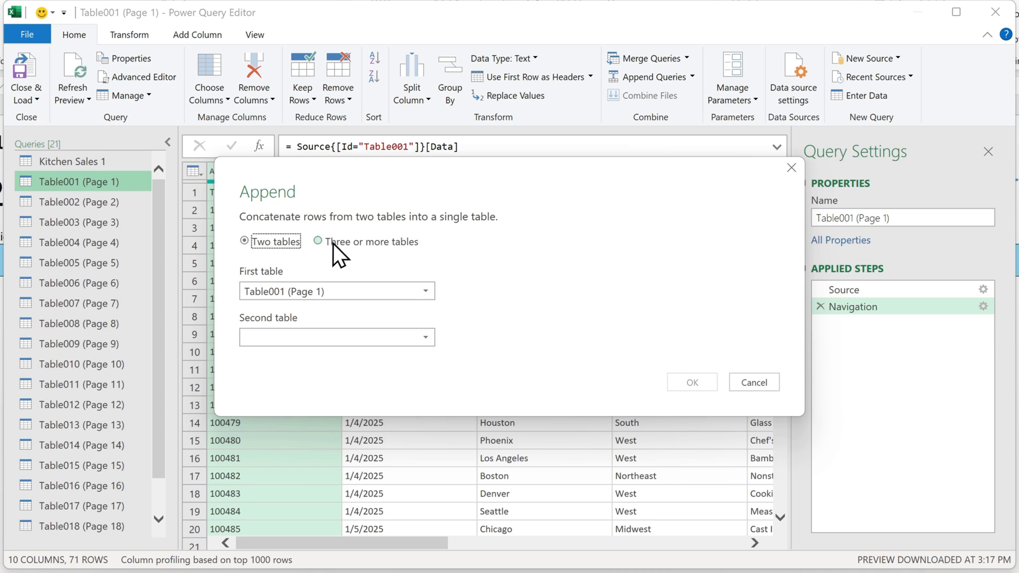
pyautogui.click(333, 243)
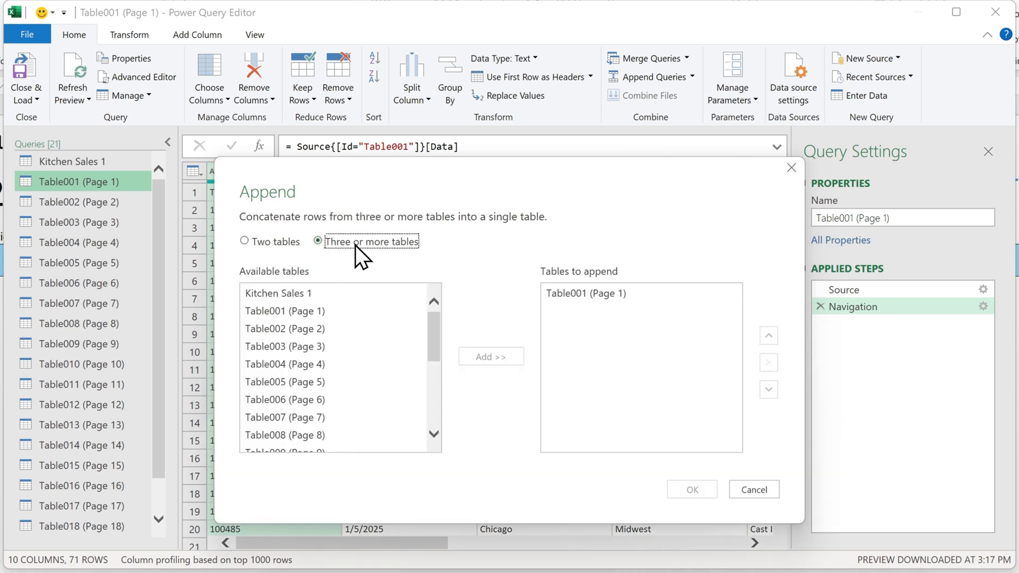
pyautogui.click(322, 328)
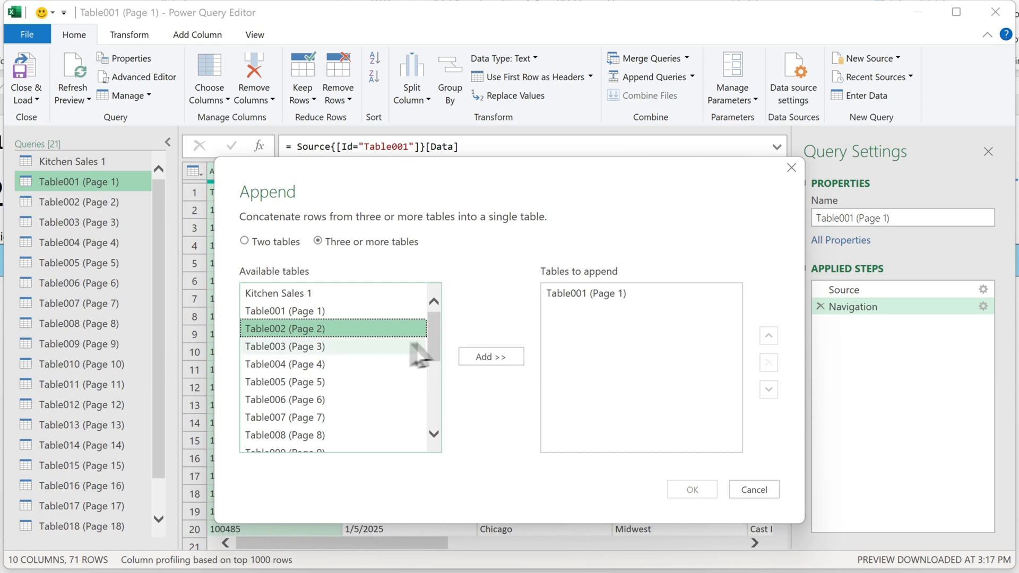
pyautogui.moveTo(436, 333); pyautogui.dragTo(432, 410)
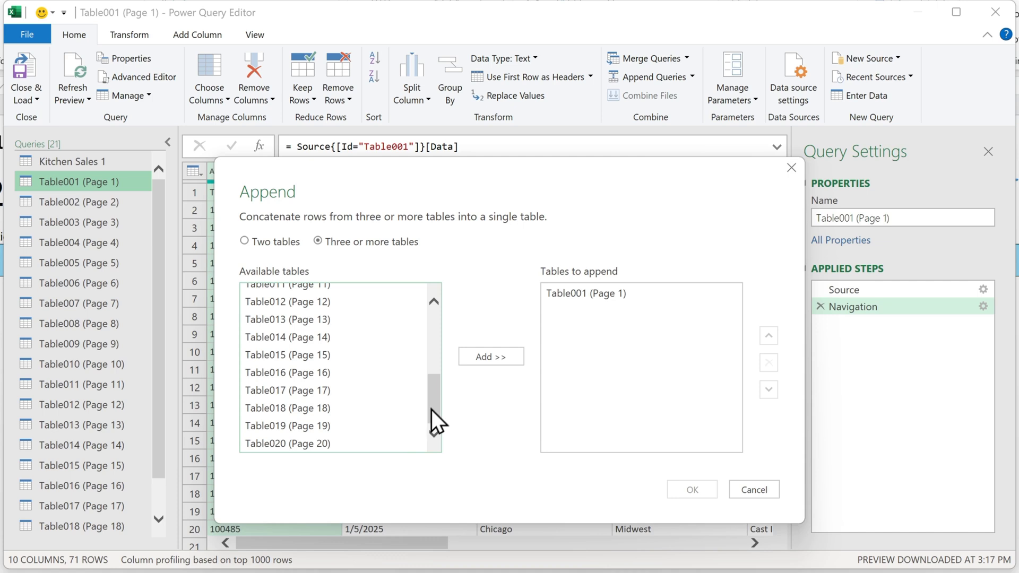
pyautogui.keyDown('shift'); pyautogui.click(349, 448); pyautogui.keyUp('shift')
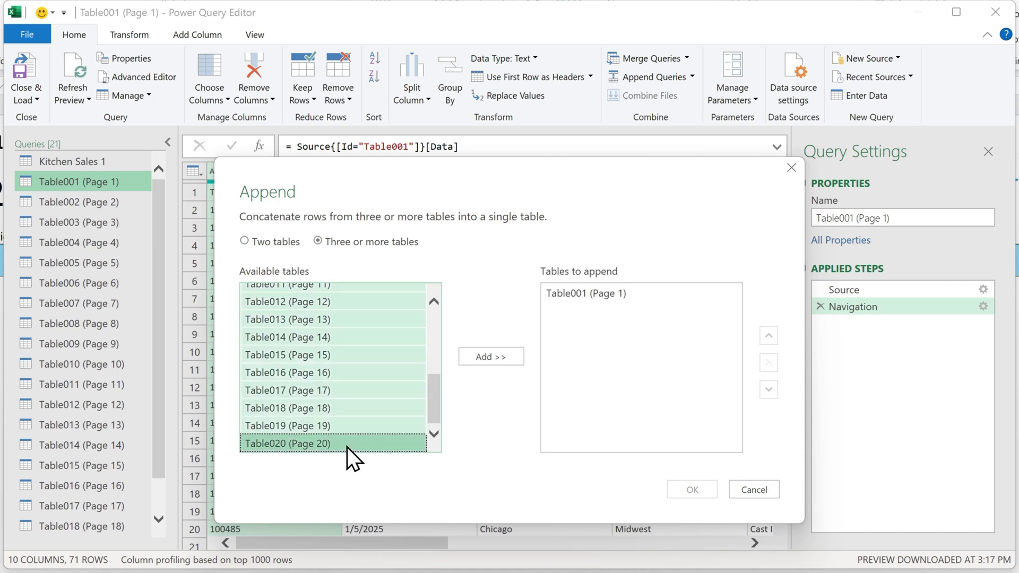
pyautogui.click(509, 361)
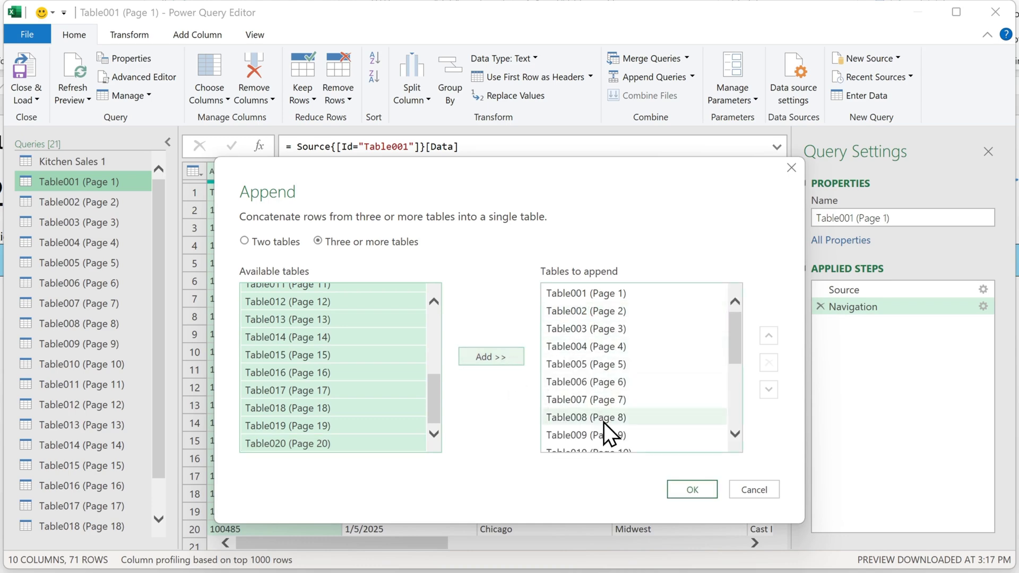
pyautogui.click(698, 492)
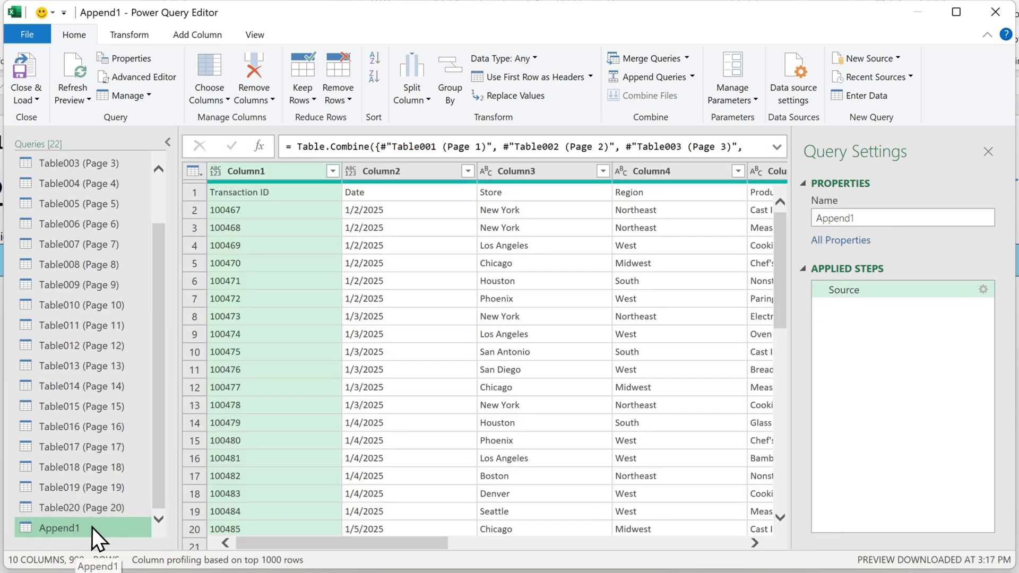
# Step: Move Append1 directly below Kitchen Sales 1 and rename it Kitchen Sales 2
pyautogui.moveTo(91, 527); pyautogui.dragTo(110, 168)
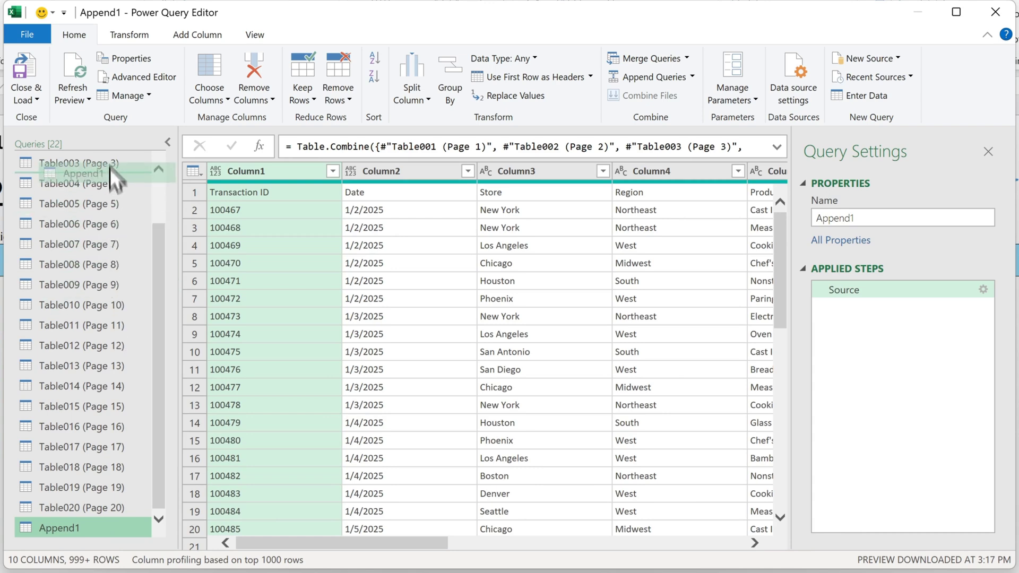
pyautogui.moveTo(110, 169); pyautogui.dragTo(105, 170)
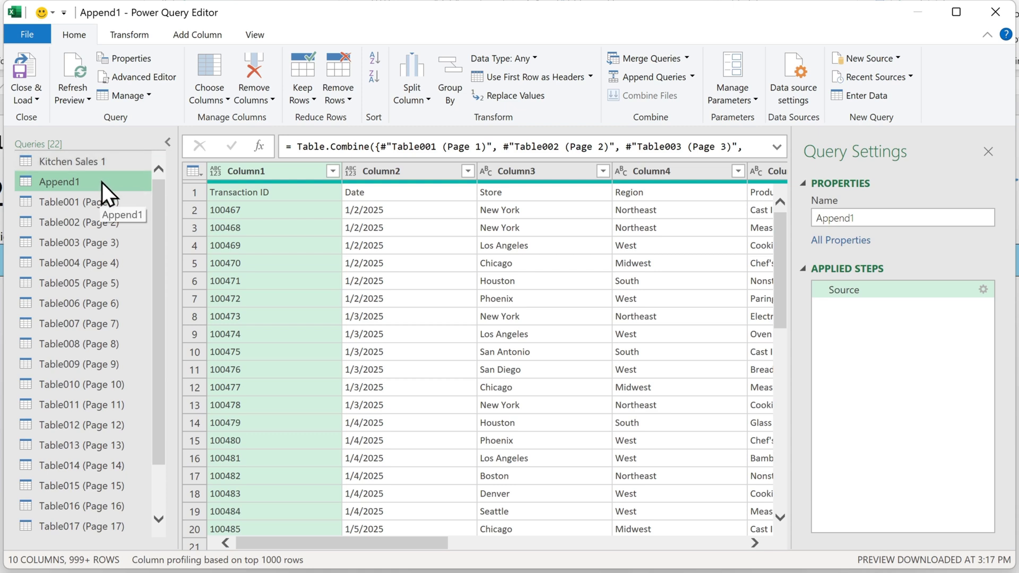
pyautogui.click(851, 219)
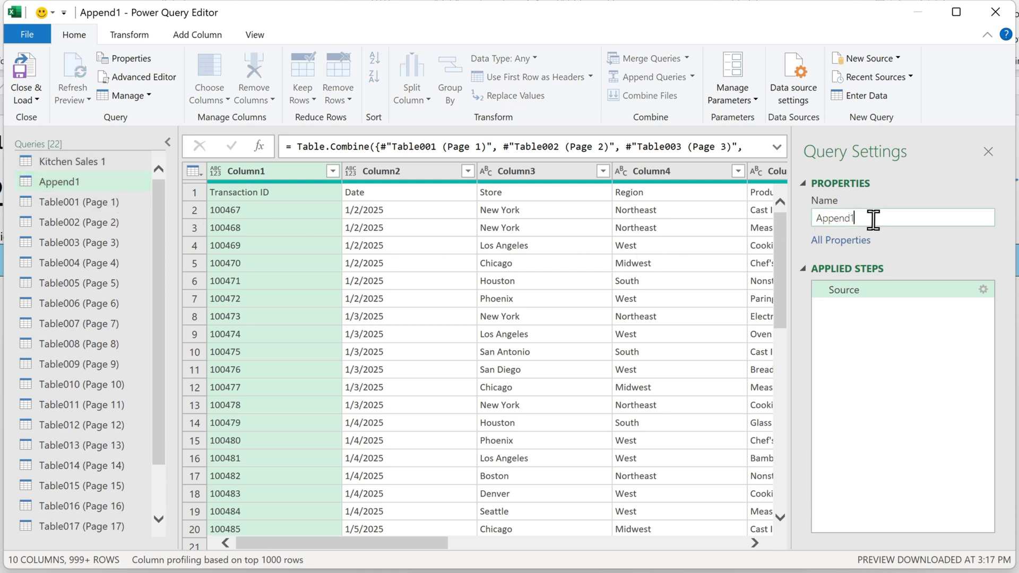
pyautogui.moveTo(873, 219); pyautogui.dragTo(800, 220)
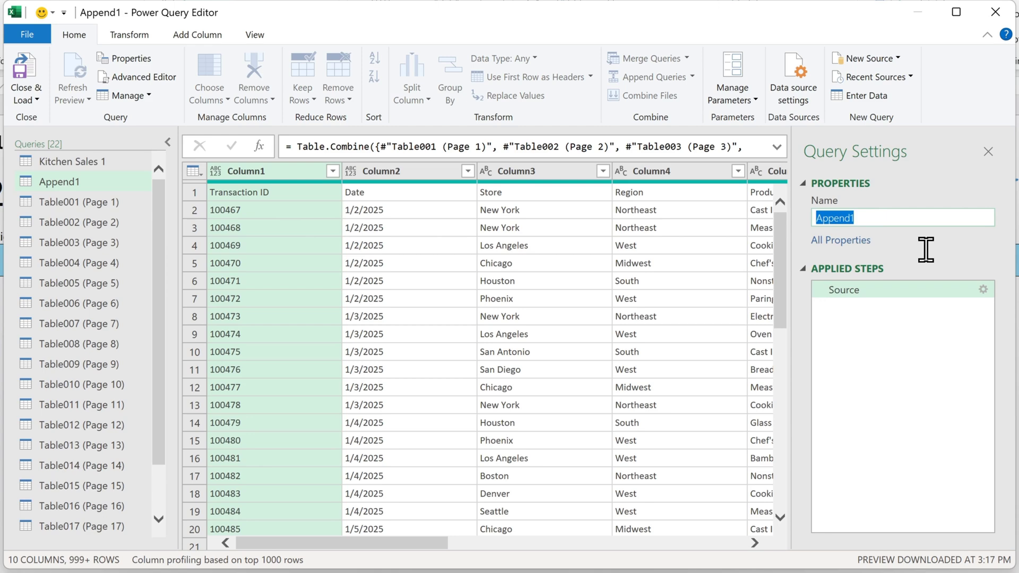
pyautogui.write('Kitchen Sales 2')
pyautogui.press('Return')
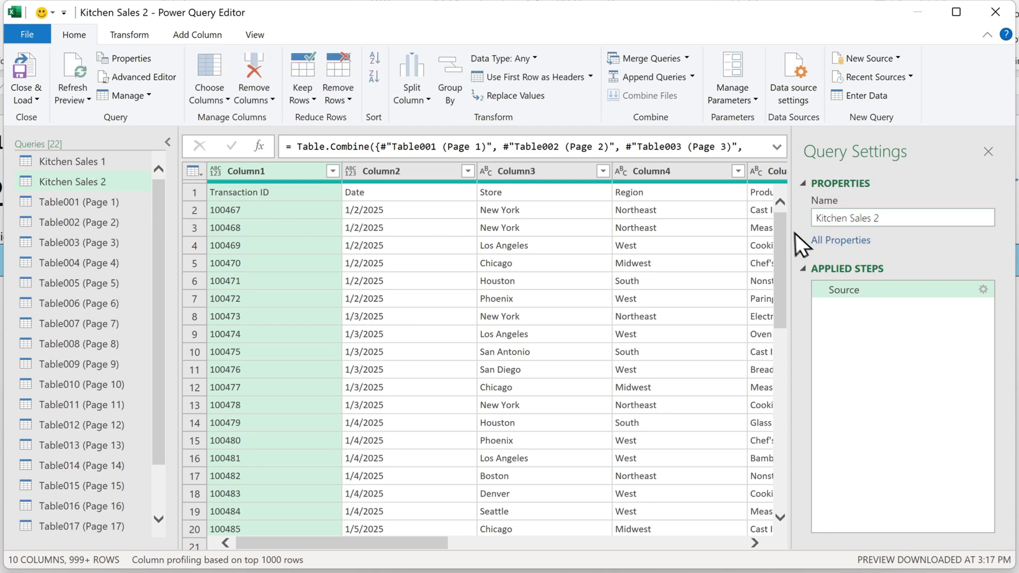
pyautogui.moveTo(780, 228)
pyautogui.mouseDown()
pyautogui.moveTo(773, 436)
pyautogui.moveTo(784, 525)
pyautogui.moveTo(771, 530)
pyautogui.moveTo(798, 529)
pyautogui.moveTo(749, 531)
pyautogui.moveTo(800, 528)
pyautogui.moveTo(737, 529)
pyautogui.mouseUp()
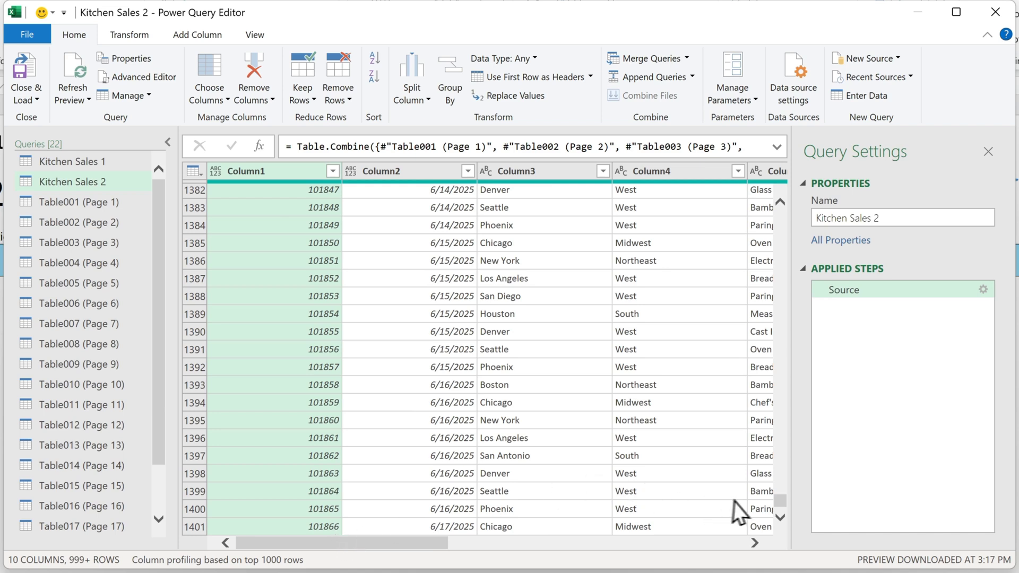
pyautogui.moveTo(778, 504); pyautogui.dragTo(788, 209)
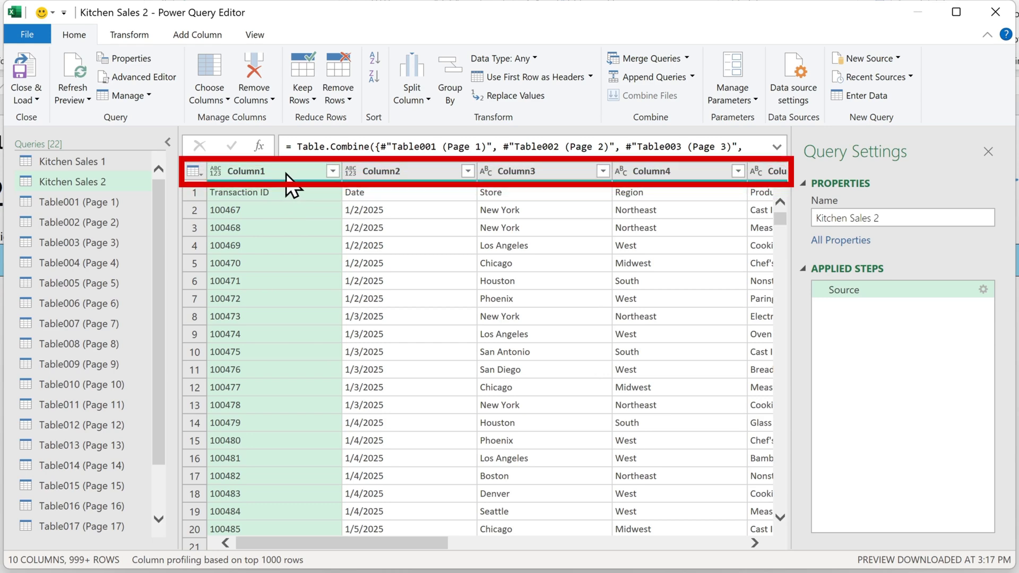
# Step: Use Kitchen Sales 2's first row as headers, giving Transaction ID, Date and Store columns
pyautogui.click(195, 173)
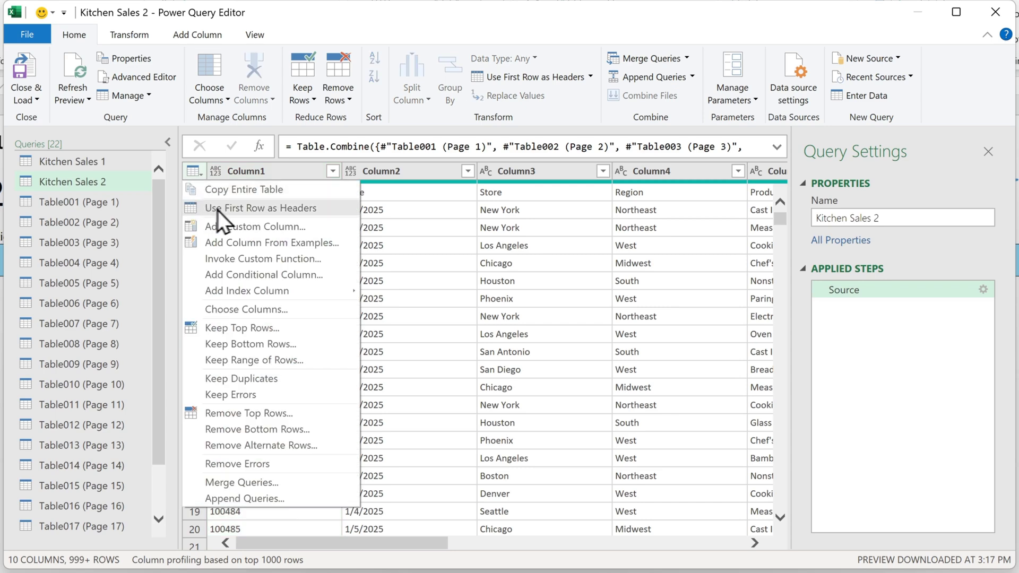
pyautogui.click(331, 212)
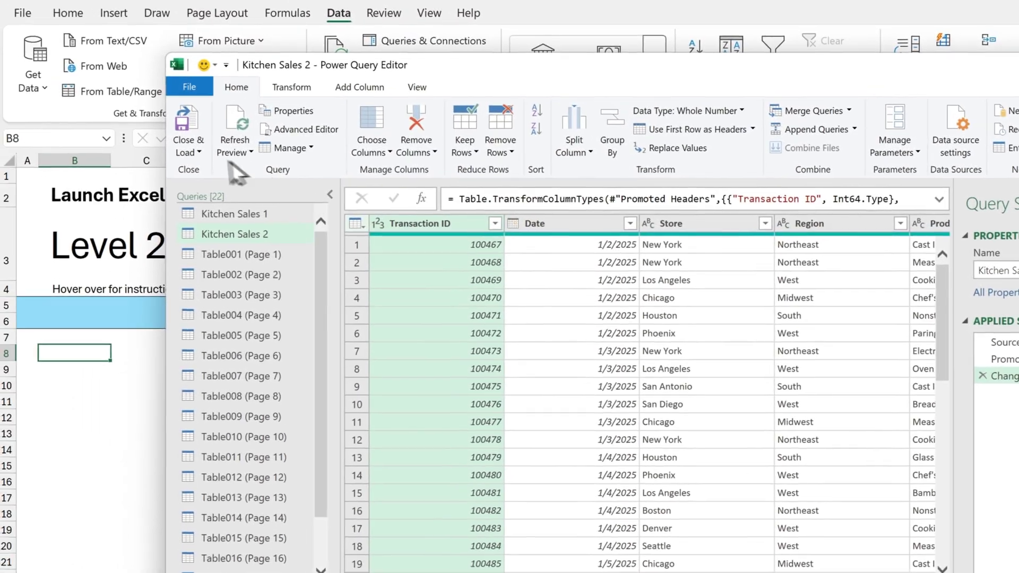
# Step: Close and load Kitchen Sales 2 with the Only Create Connection option
pyautogui.click(201, 151)
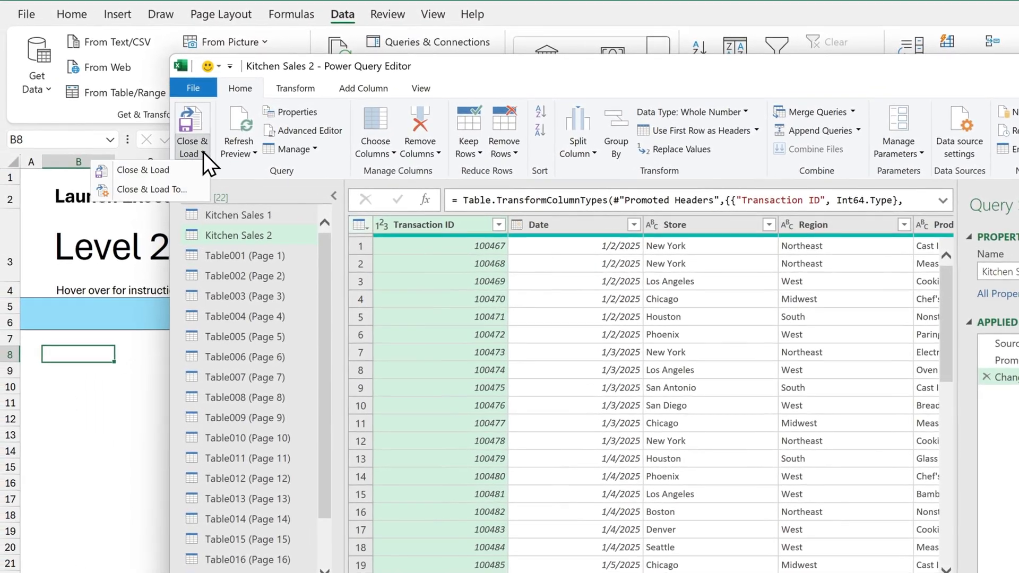
pyautogui.click(201, 190)
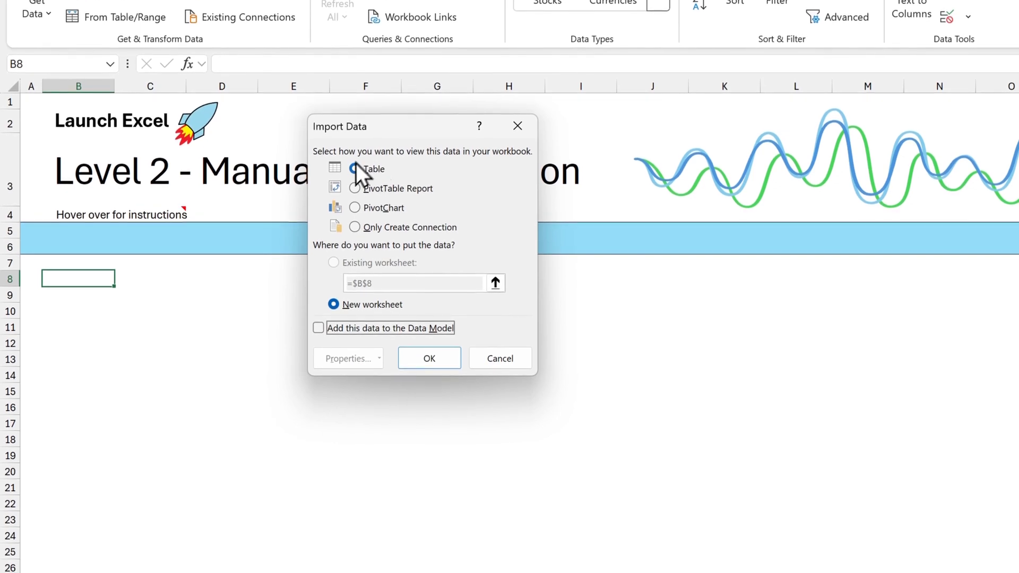
pyautogui.click(368, 228)
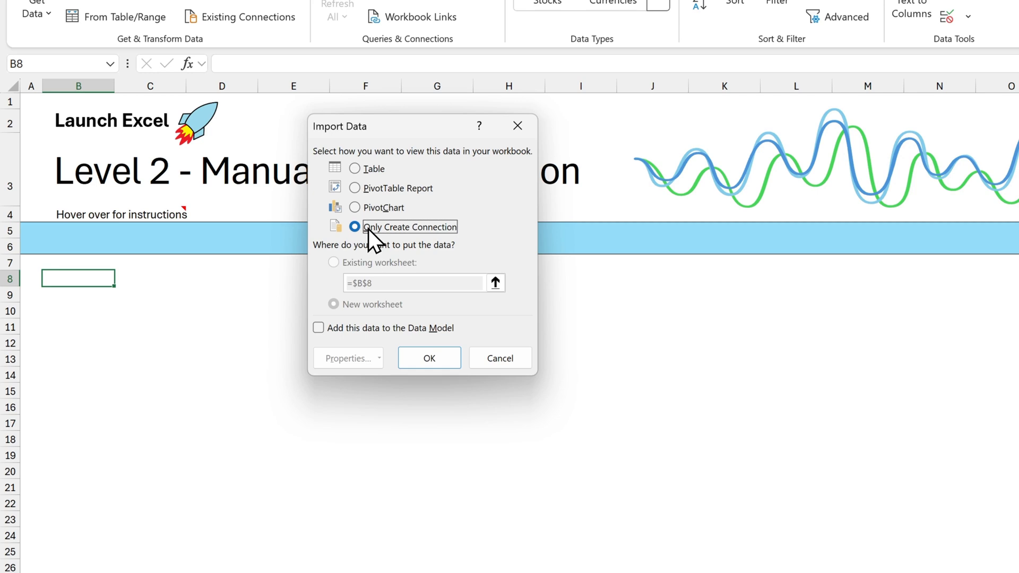
pyautogui.click(454, 357)
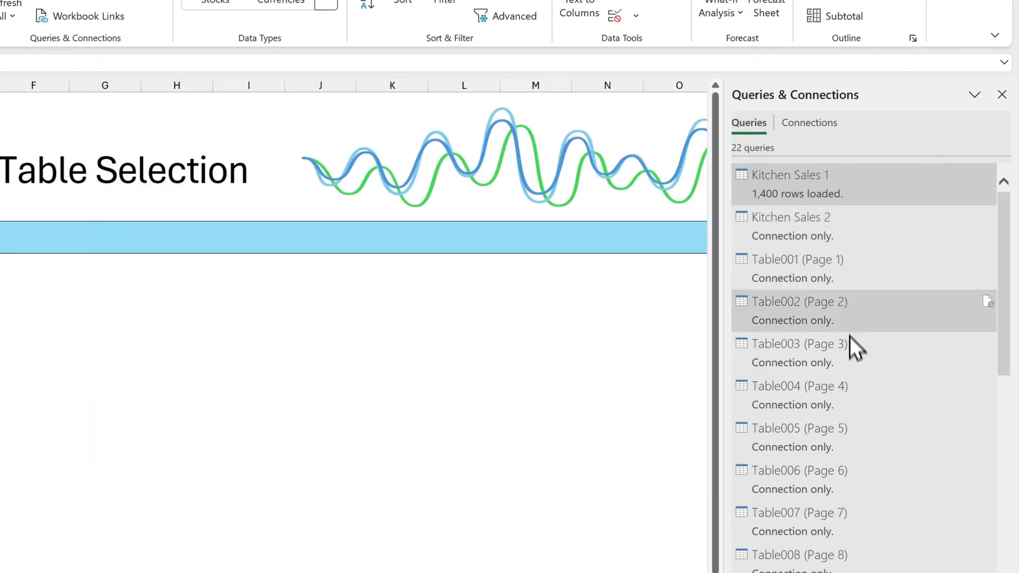
pyautogui.moveTo(791, 226)
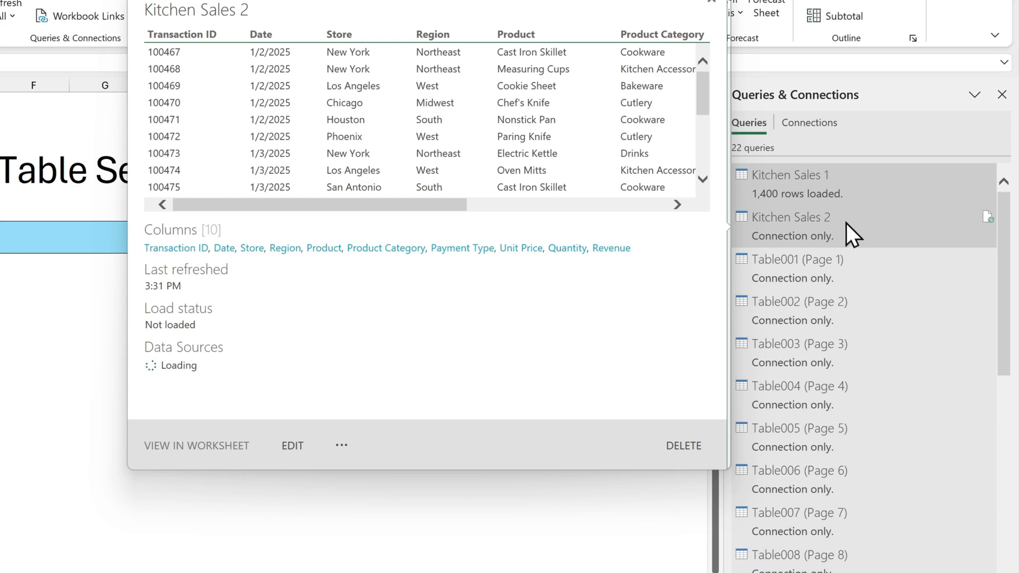
# Step: Change Kitchen Sales 2's load destination to a worksheet table at B8 on Level 2
pyautogui.rightClick(824, 223)
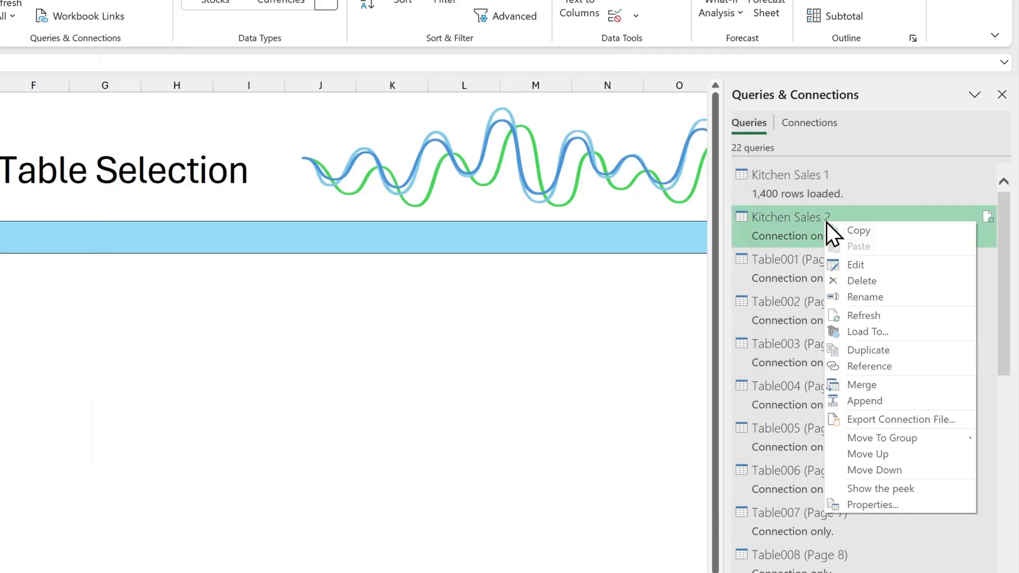
pyautogui.click(866, 332)
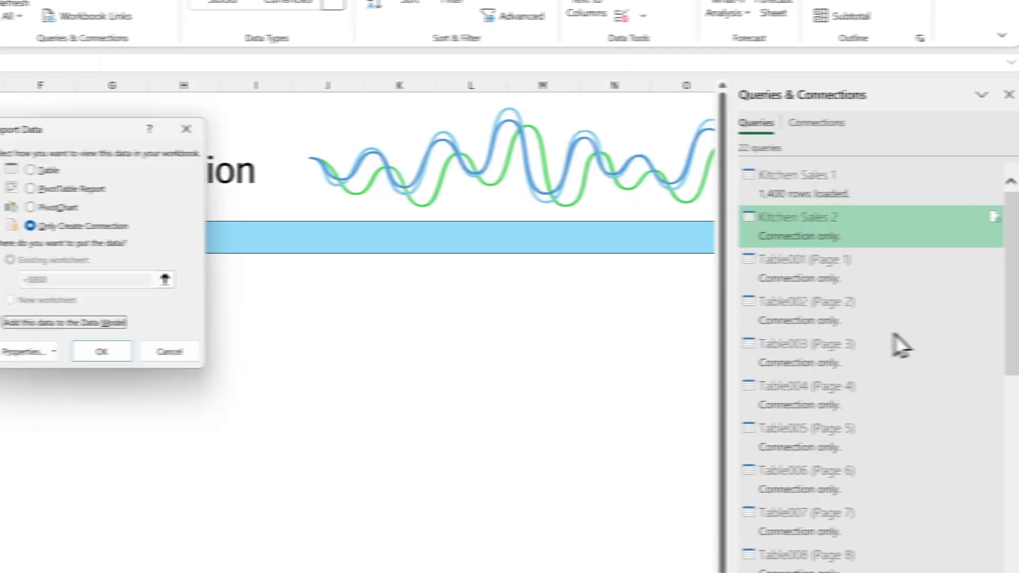
pyautogui.click(377, 170)
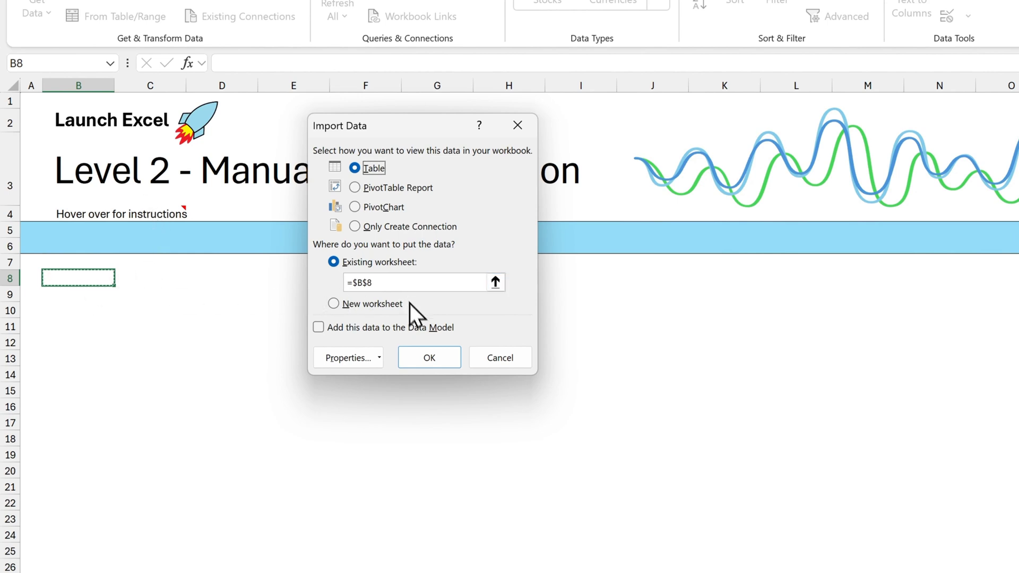
pyautogui.click(440, 356)
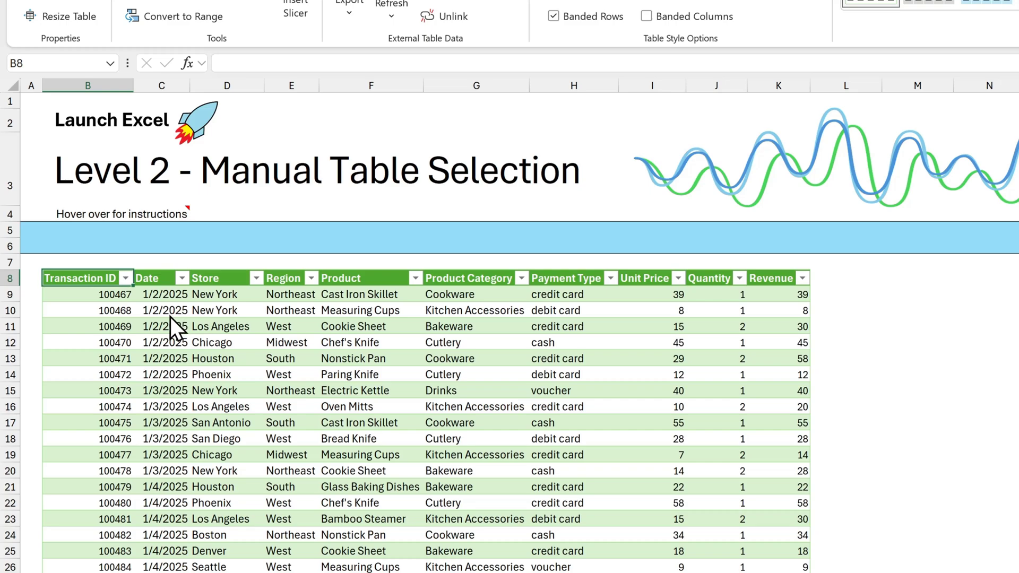
# Step: Apply a blue table style and confirm the table ends at row 1408
pyautogui.click(102, 274)
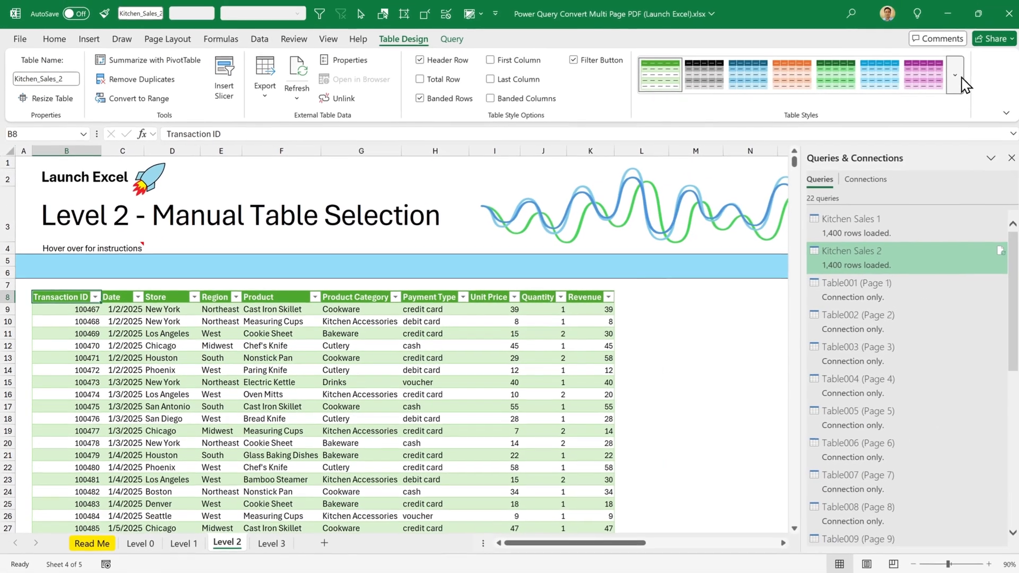
pyautogui.click(960, 84)
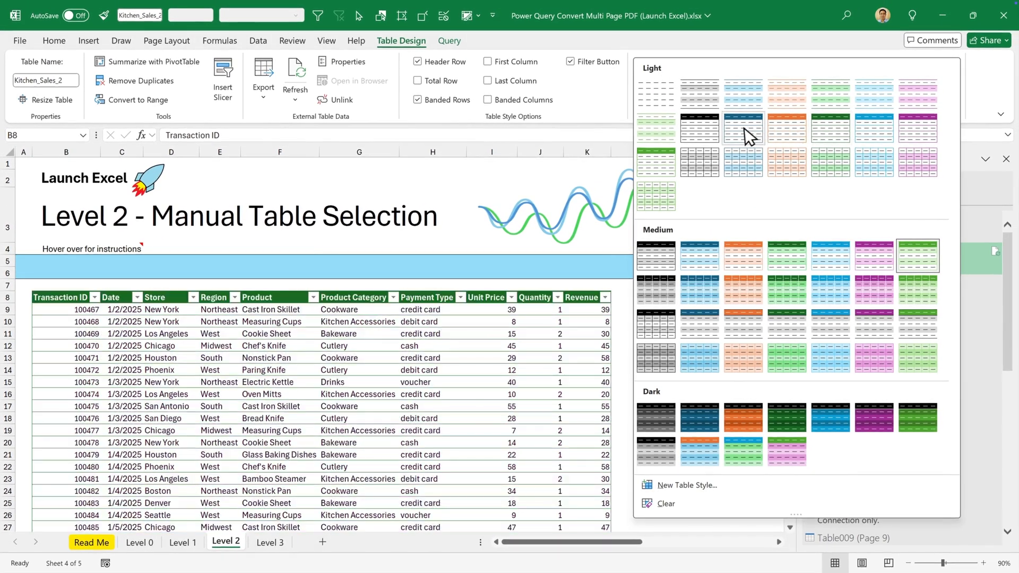
pyautogui.click(740, 137)
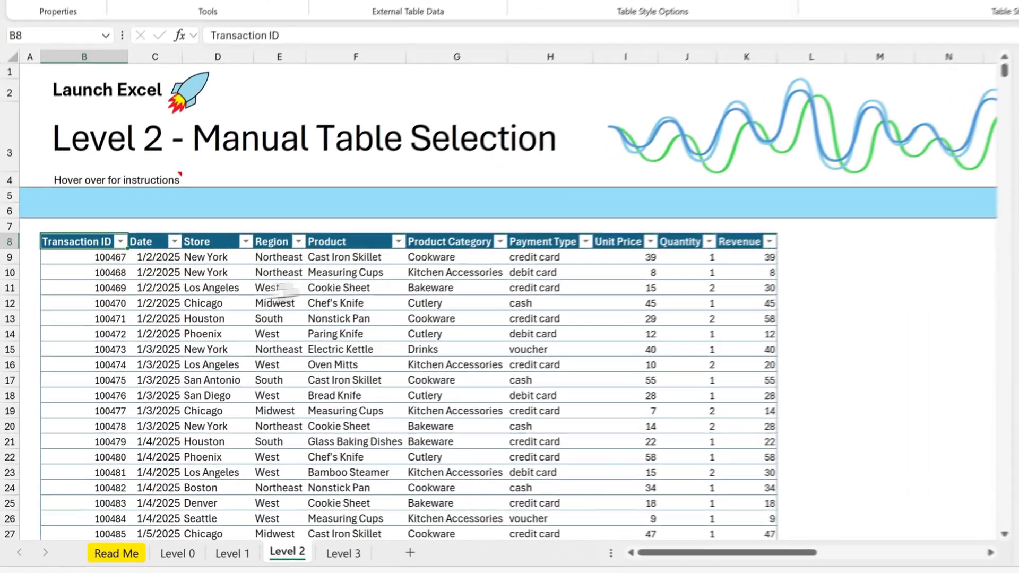
pyautogui.scroll(-1, 181, 341)
pyautogui.scroll(-1, 174, 341)
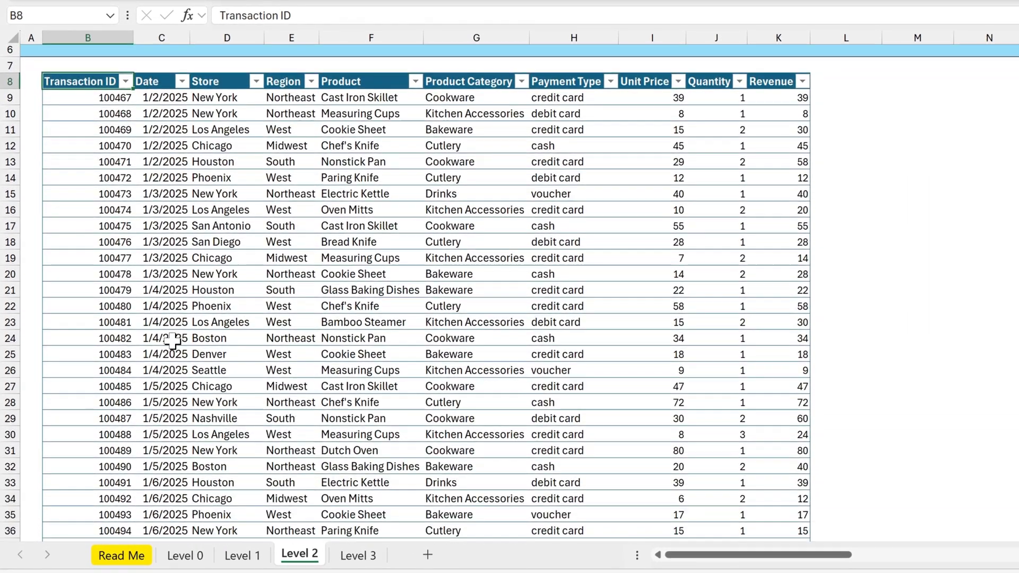
pyautogui.click(131, 290)
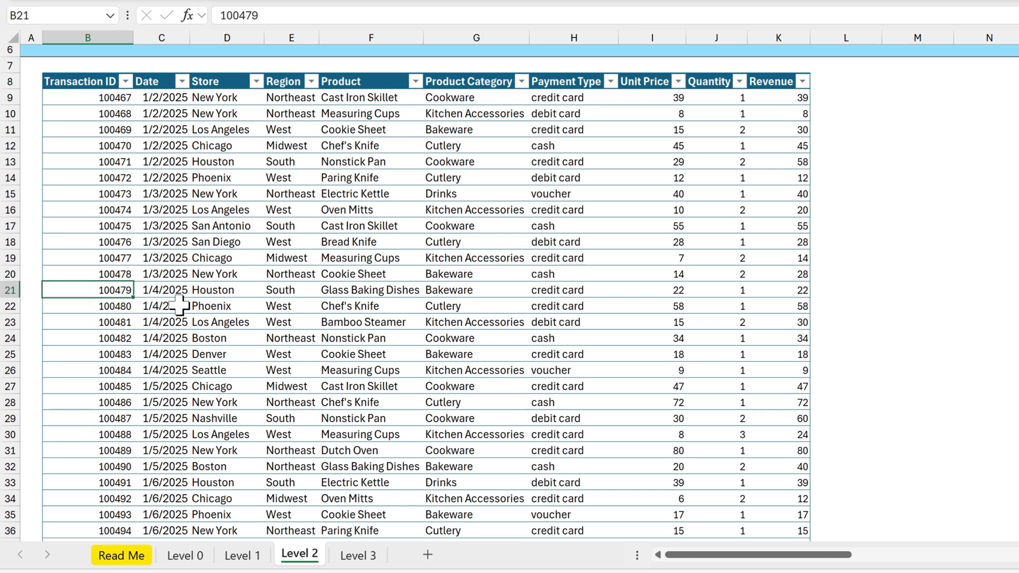
pyautogui.hotkey('ctrl', 'Down')
pyautogui.scroll(-1, 181, 326)
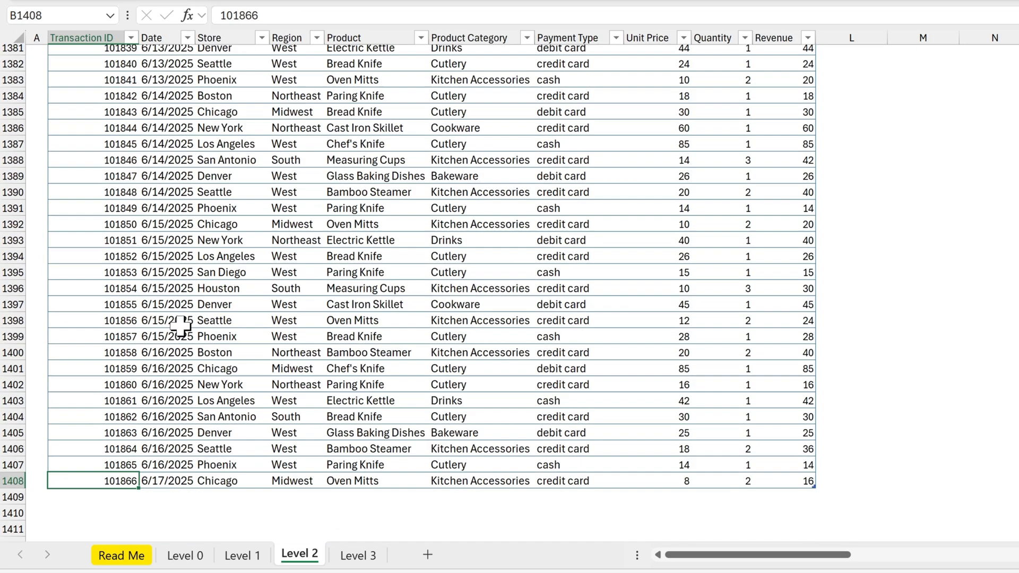
pyautogui.scroll(-1, 182, 324)
pyautogui.scroll(-1, 182, 324)
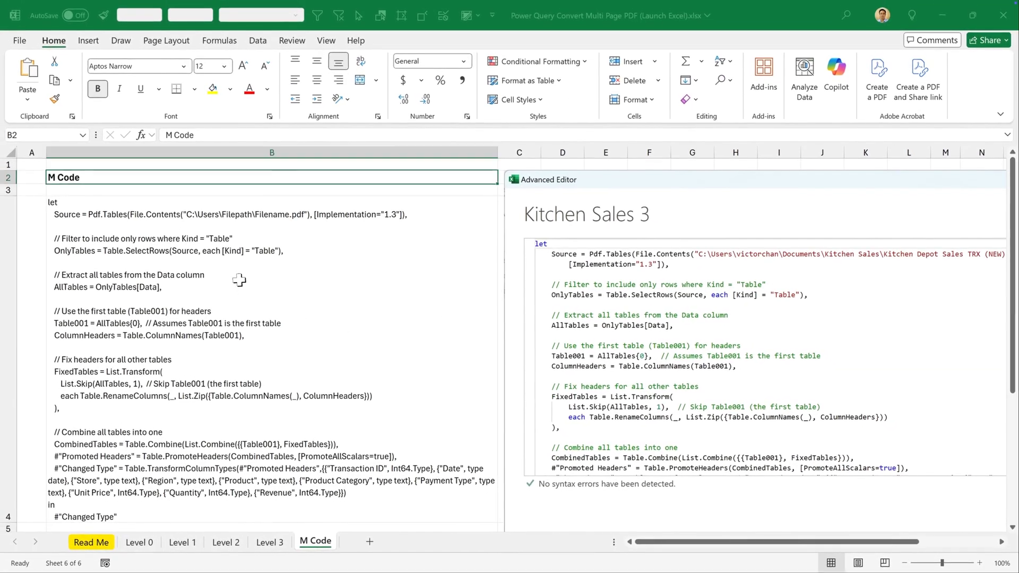
# Step: Copy the M code from cell B4 and paste it into Notepad
pyautogui.doubleClick(223, 278)
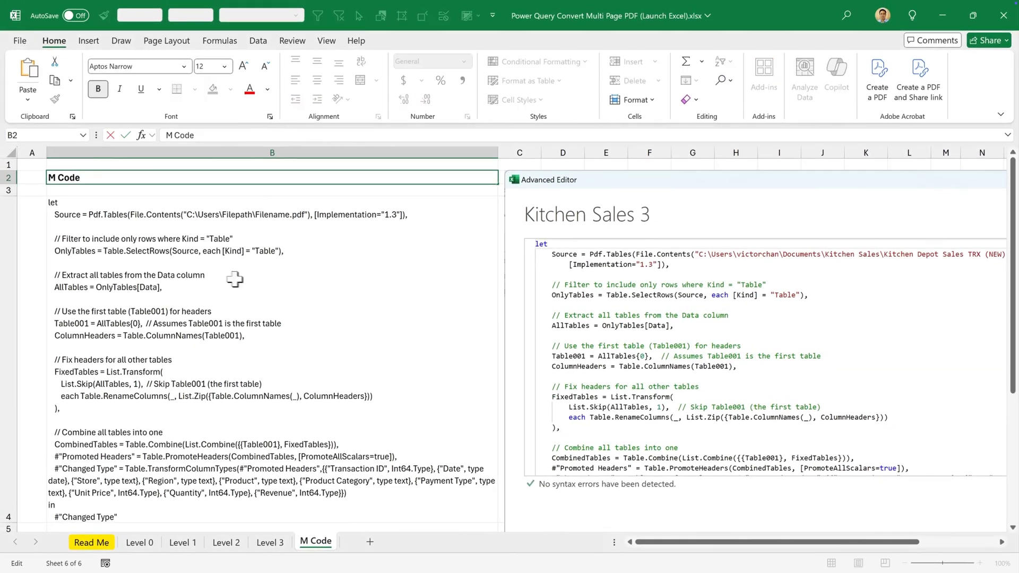
pyautogui.hotkey('ctrl', 'a')
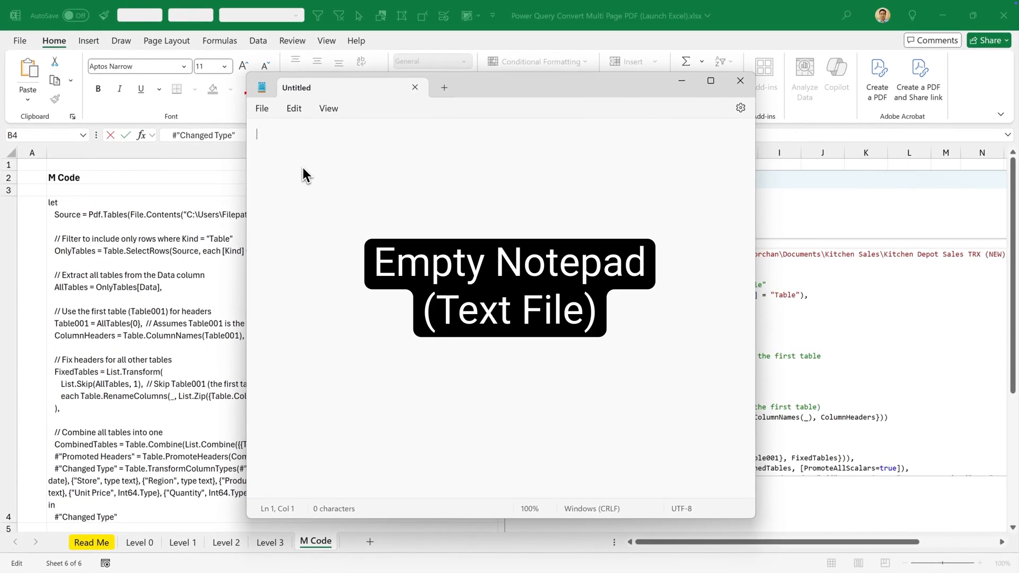
pyautogui.write('let     Source = Pdf.Tables(File.Contents("C:\\Users\\Filepath\\Filename.pdf"), [Implementation="1.3"]),      // Filter to include only rows where Kind = "Table"     OnlyTables = Table.SelectRows(Source, each [Kind] = "Table"),      // Extract all tables from the Data column     AllTables = OnlyTables[Data],      // Use the first table (Table001) for headers     Table001 = AllTables{0},  // Assumes Table001 is the first table     ColumnHeaders = Table.ColumnNames(Table001),      // Fix headers for all other tables     FixedTables = List.Transform(         List.Skip(AllTables, 1),  // Skip Table001 (the first table)         each Table.RenameColumns(_, List.Zip({Table.ColumnNames(_), ColumnHeaders}))     ),      // Combine all tables into one     CombinedTables = Table.Combine(List.Combine({{Table001}, FixedTables})),     #"Promoted Headers" = Table.PromoteHeaders(CombinedTables, [PromoteAllScalars=true]),     #"Changed Type" = Table.TransformColumnTypes(#"Promoted Headers",{{"Transaction ID", Int64.Type}, {"Date", type date}, {"Store", type text}, {"Region", type text}, {"Product", type text}, {"Product Category", type text}, {"Payment Type", type text}, {"Unit Price", Int64.Type}, {"Quantity", Int64.Type}, {"Revenue", Int64.Type}}) in     #"Changed Type"')
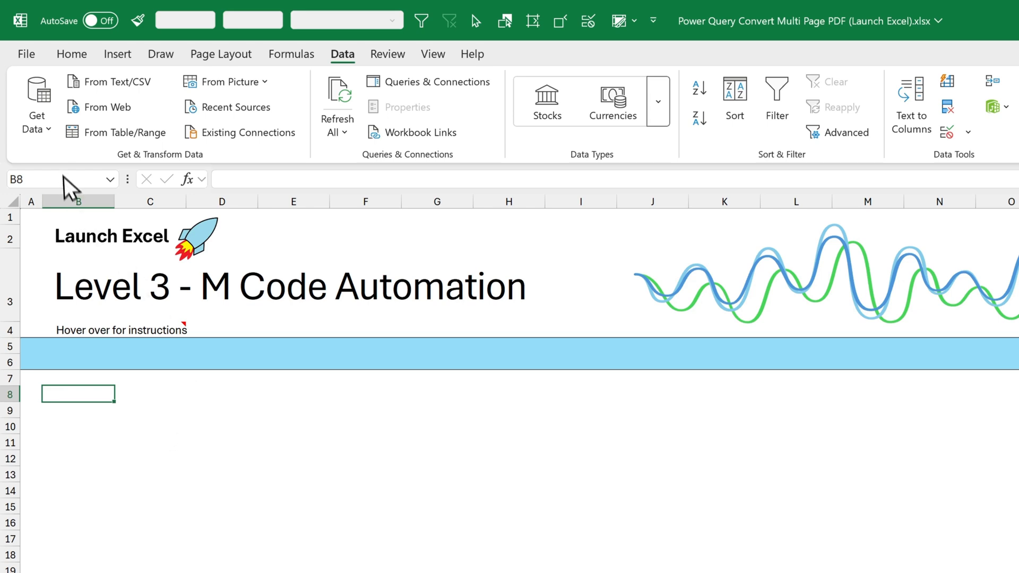
# Step: Import the Kitchen Depot Sales TRX (Level 2) PDF and open Table001 (Page 1) in Power Query
pyautogui.click(53, 134)
pyautogui.moveTo(82, 163)
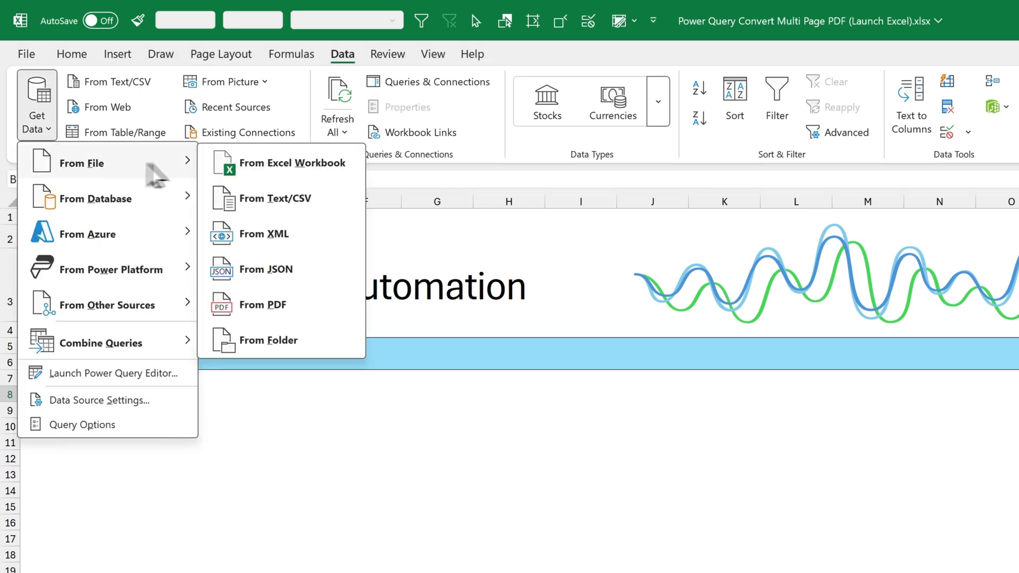
pyautogui.click(318, 310)
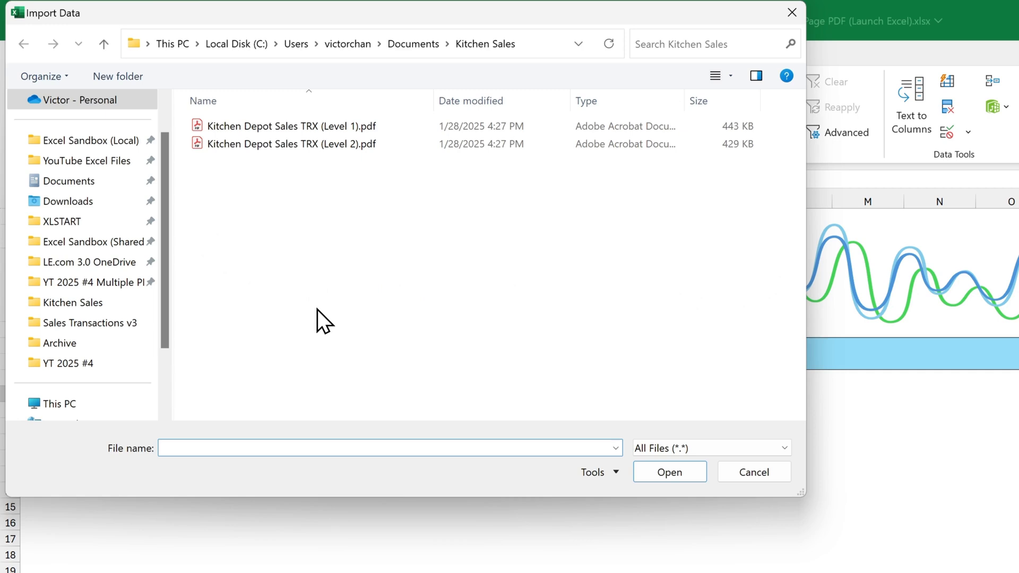
pyautogui.click(340, 151)
pyautogui.click(690, 473)
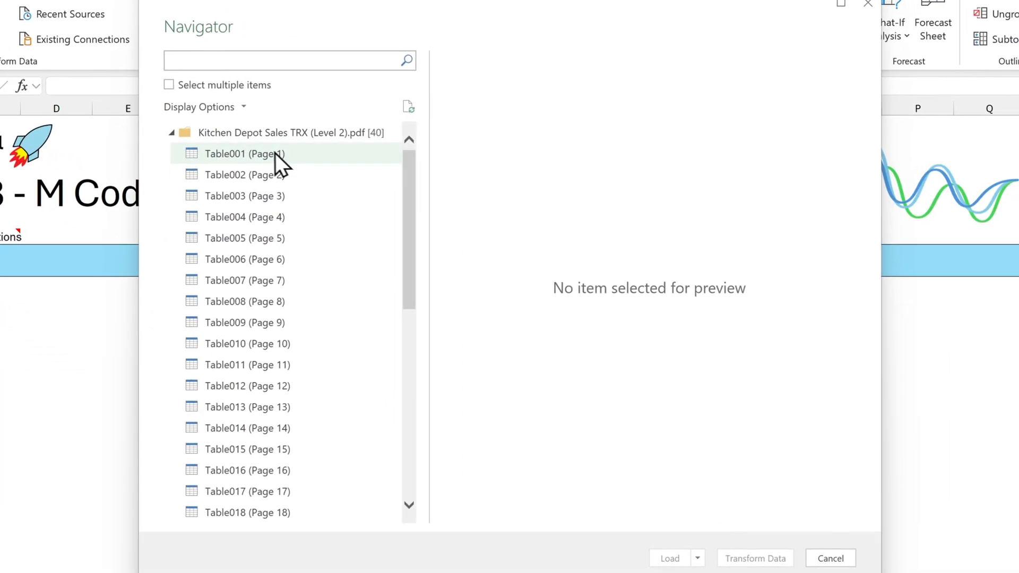
pyautogui.click(303, 157)
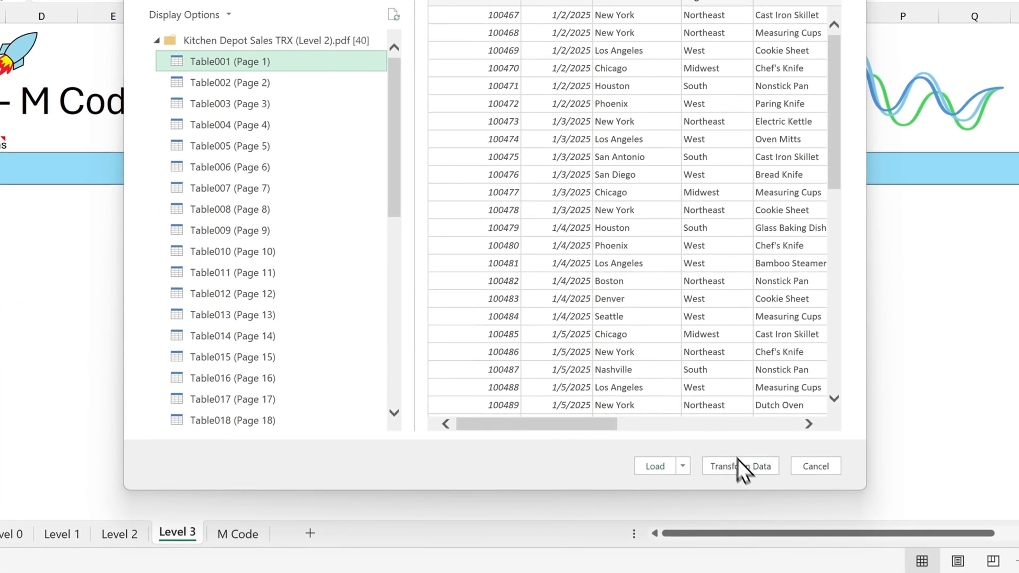
pyautogui.click(741, 469)
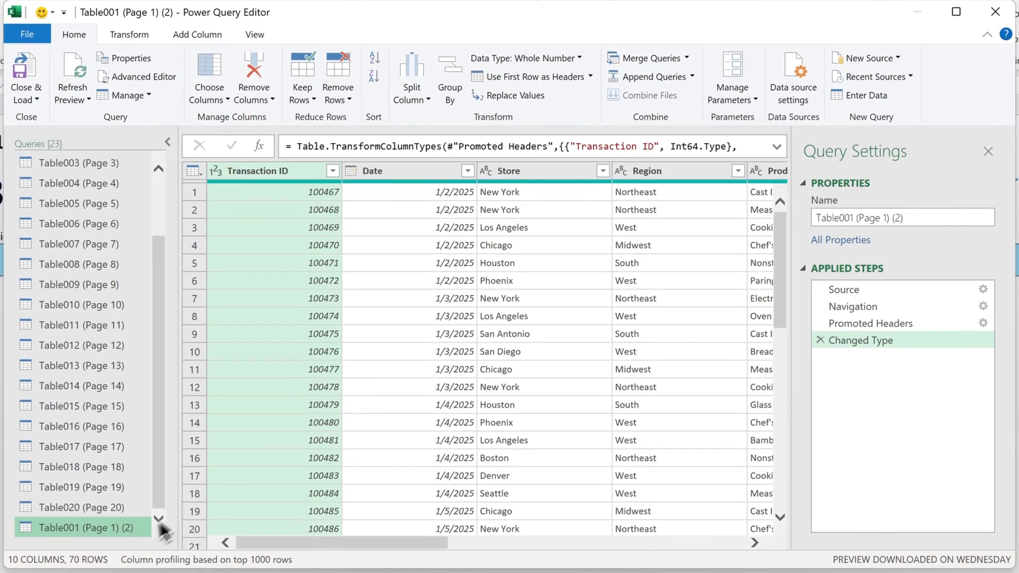
# Step: Move the new page 1 query under Kitchen Sales 2 and rename it Kitchen Sales 3
pyautogui.moveTo(133, 502); pyautogui.dragTo(128, 191)
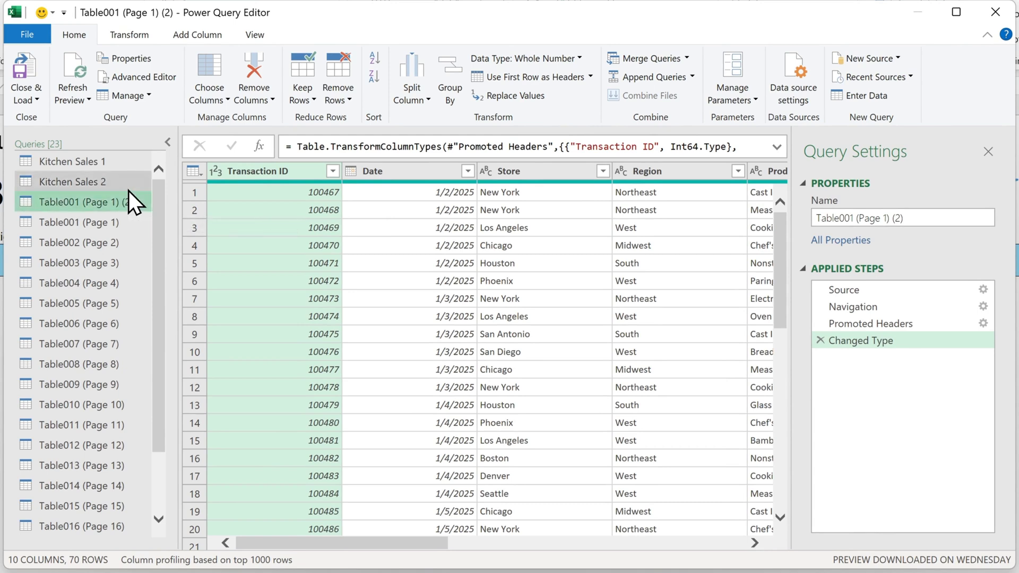
pyautogui.moveTo(935, 218); pyautogui.dragTo(805, 218)
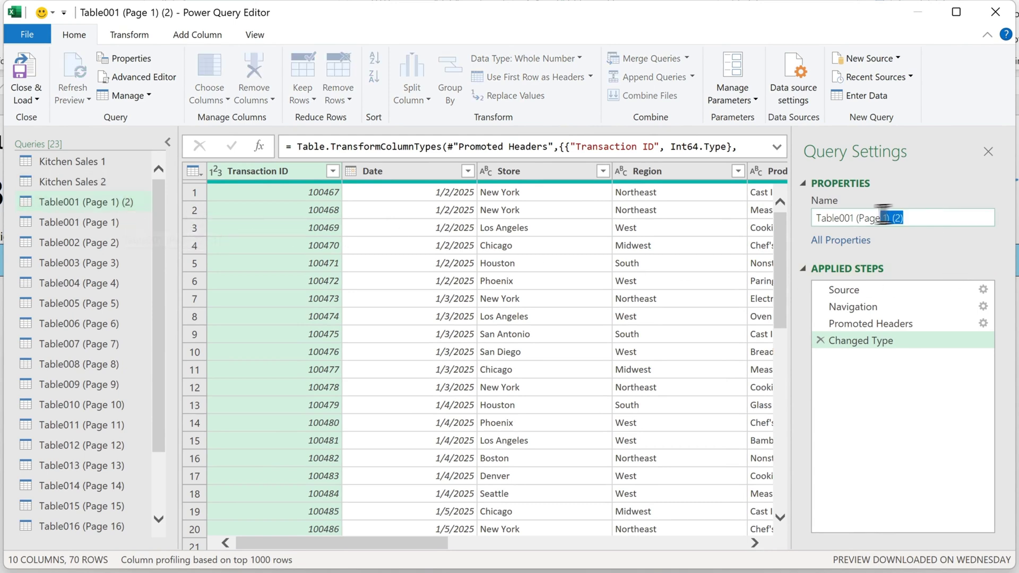
pyautogui.write('Kitchen Sales 3')
pyautogui.press('Return')
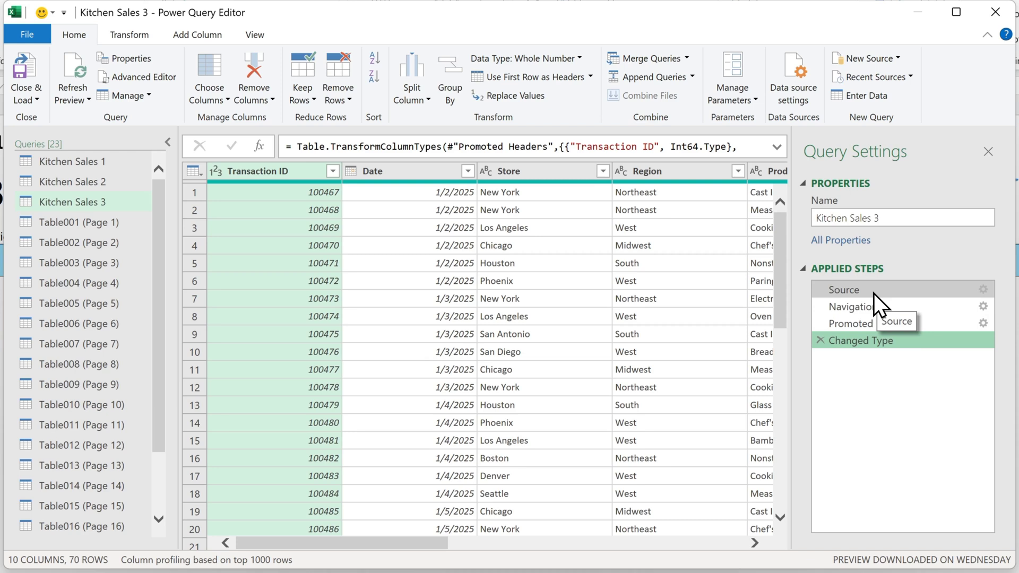
# Step: Delete the Navigation, Promoted Headers and Changed Type steps, keeping only Source
pyautogui.click(820, 307)
pyautogui.press('Return')
pyautogui.click(823, 307)
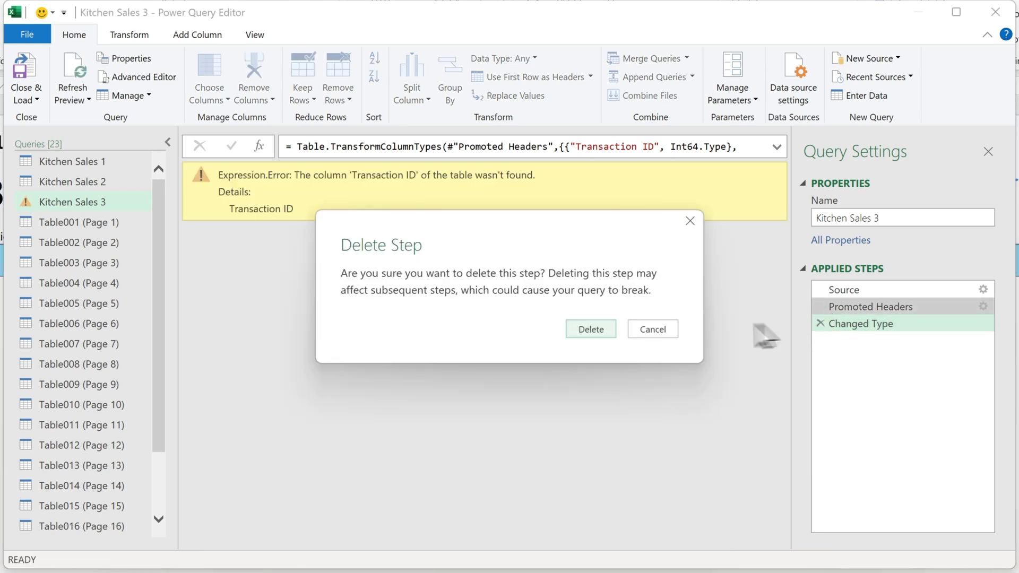
pyautogui.press('Return')
pyautogui.click(823, 308)
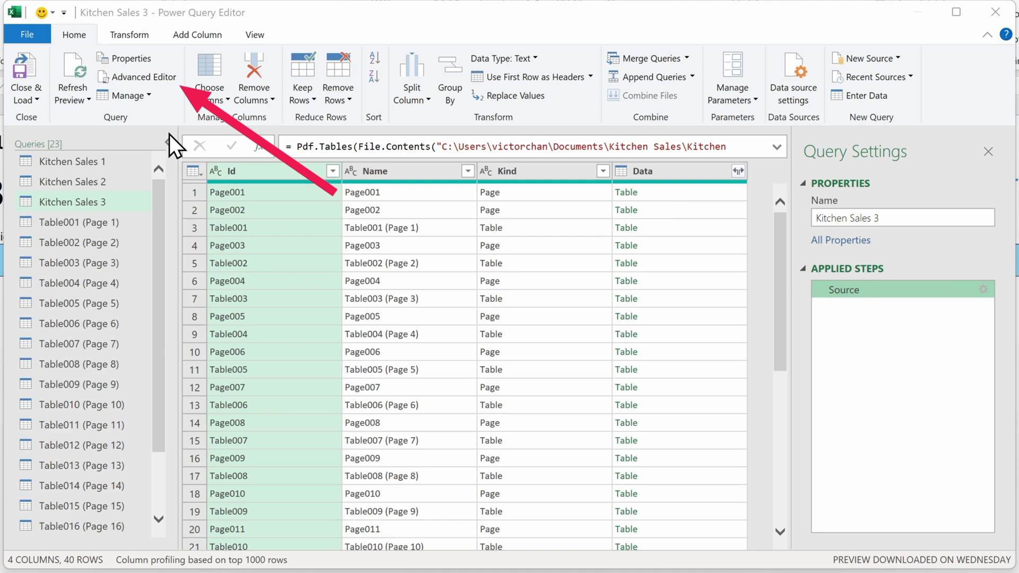
# Step: Open the Advanced Editor to view Kitchen Sales 3's Source-only Pdf.Tables code
pyautogui.click(157, 81)
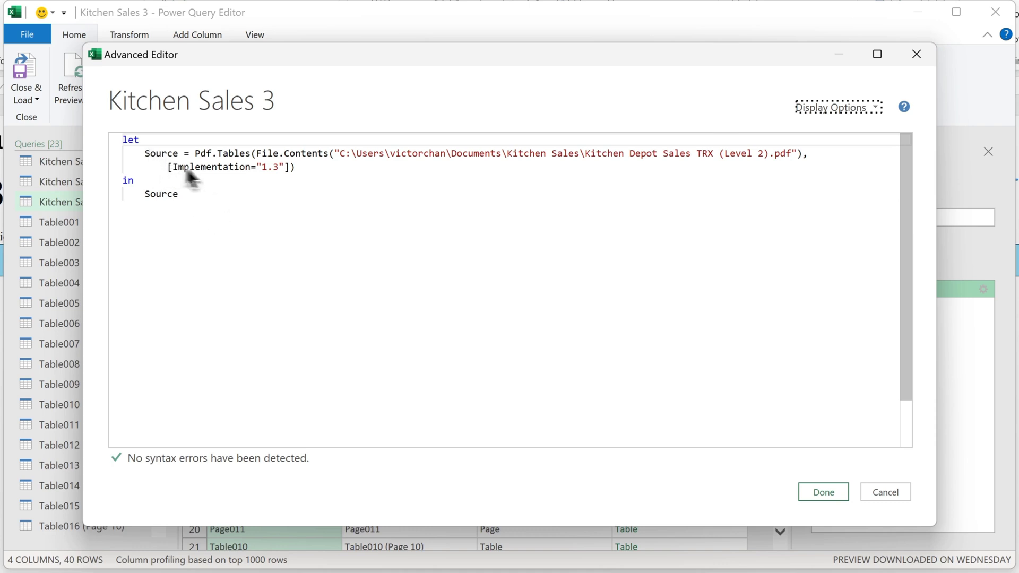
# Step: Copy the combine-all-tables M code from Notepad and paste it over the in and Source lines
pyautogui.hotkey('alt', 'Tab')
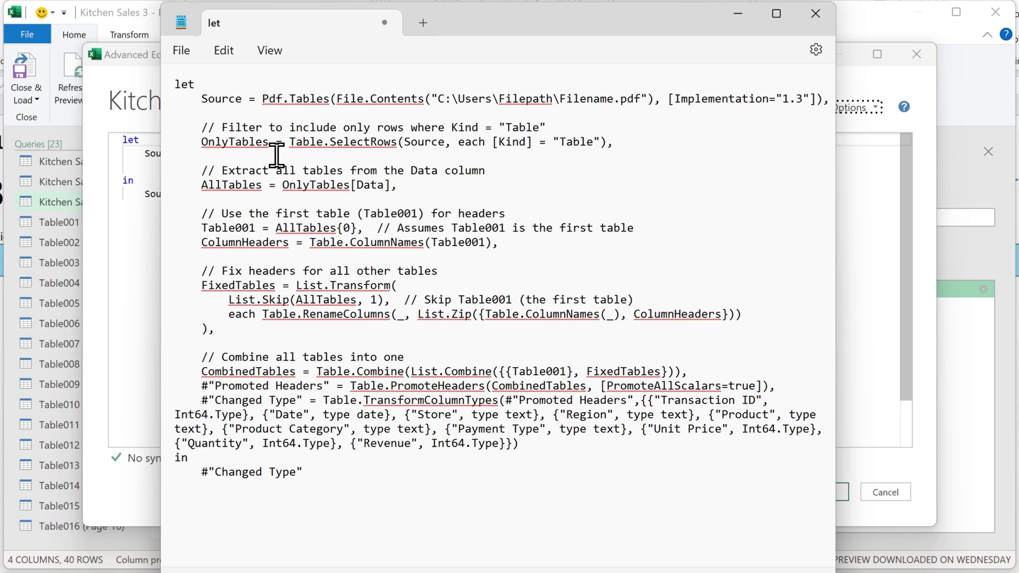
pyautogui.hotkey('ctrl', 'a')
pyautogui.hotkey('ctrl', 'c')
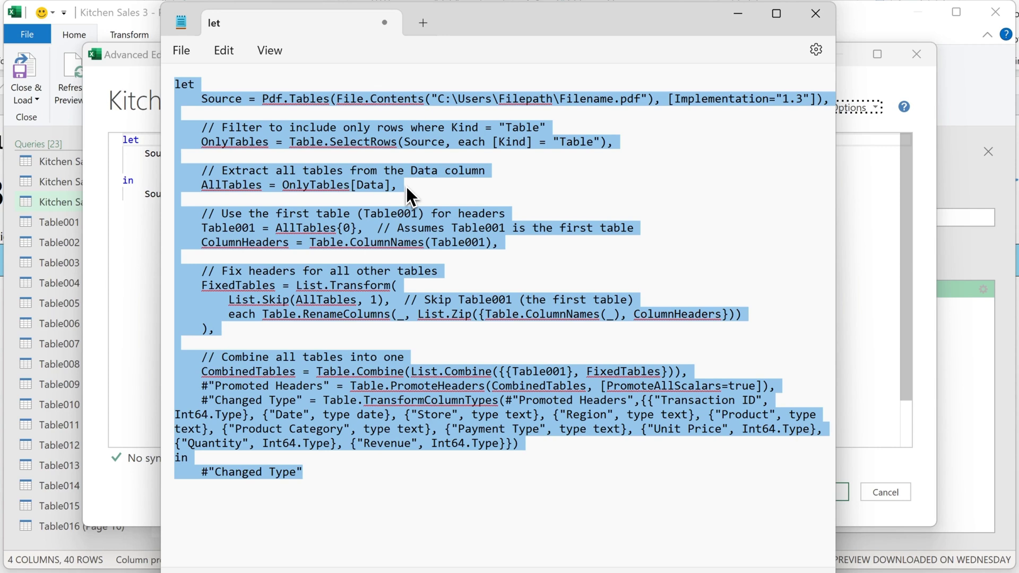
pyautogui.hotkey('alt', 'Tab')
pyautogui.moveTo(179, 196); pyautogui.dragTo(123, 181)
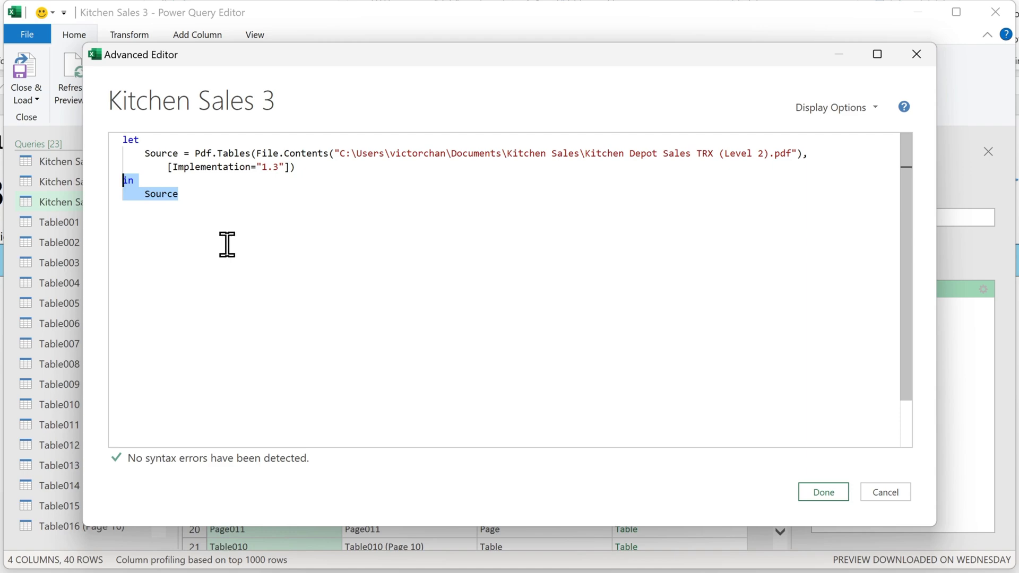
pyautogui.hotkey('ctrl', 'v')
pyautogui.scroll(3, 226, 243)
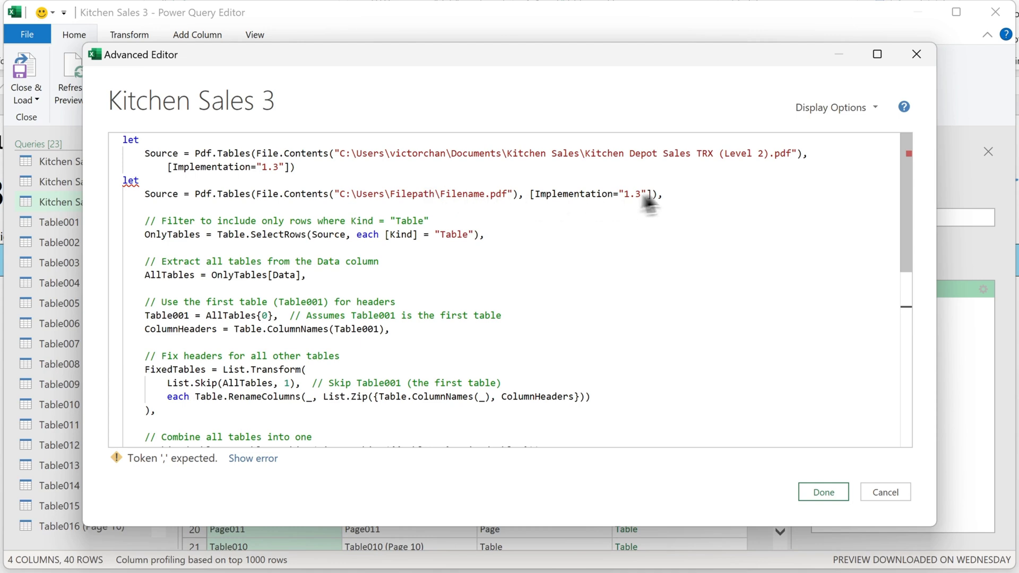
# Step: Delete the duplicate let and placeholder Source line so no syntax errors remain
pyautogui.moveTo(663, 194)
pyautogui.mouseDown()
pyautogui.moveTo(267, 193)
pyautogui.moveTo(145, 177)
pyautogui.mouseUp()
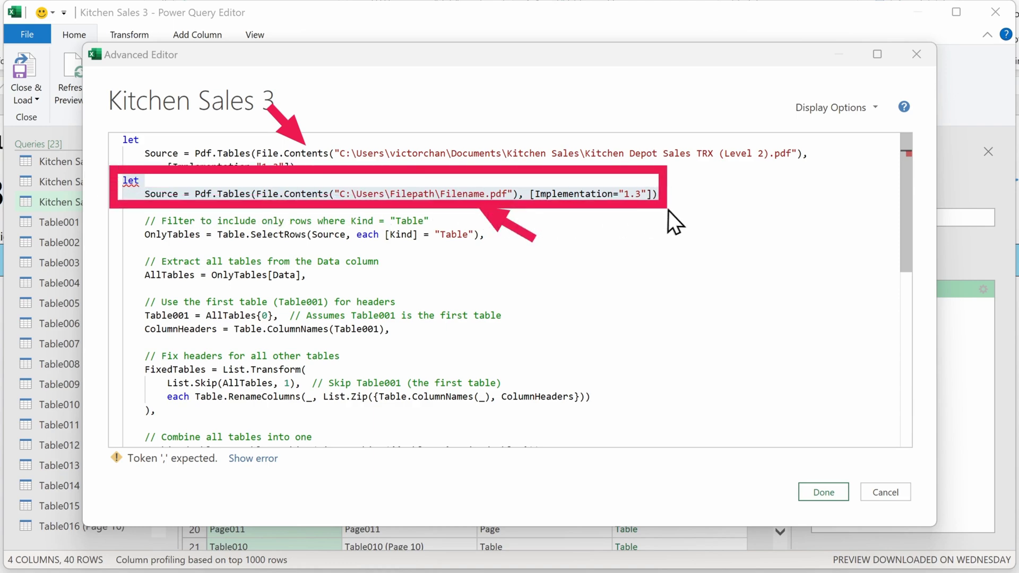
pyautogui.moveTo(664, 195); pyautogui.dragTo(127, 183)
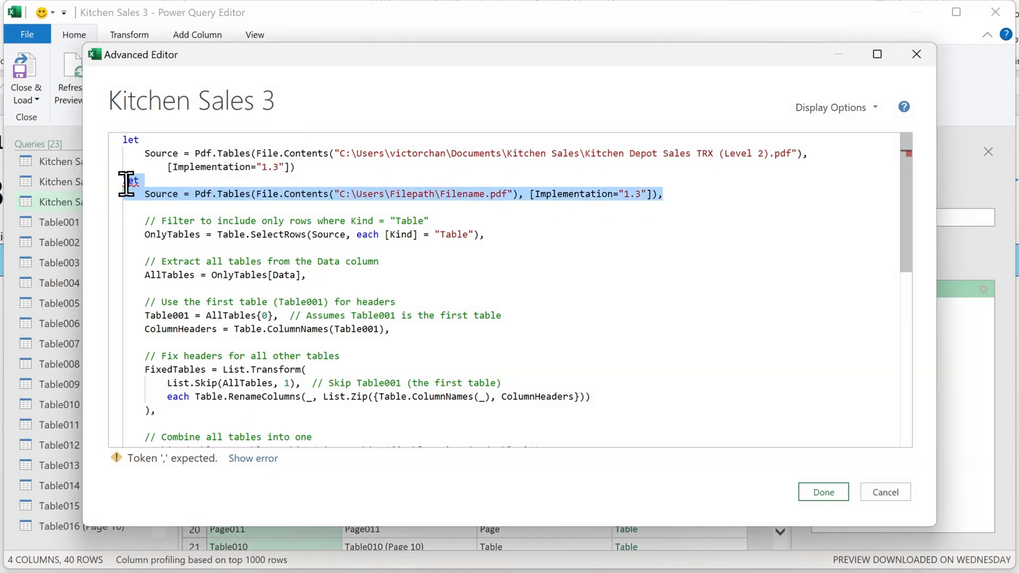
pyautogui.press('Delete')
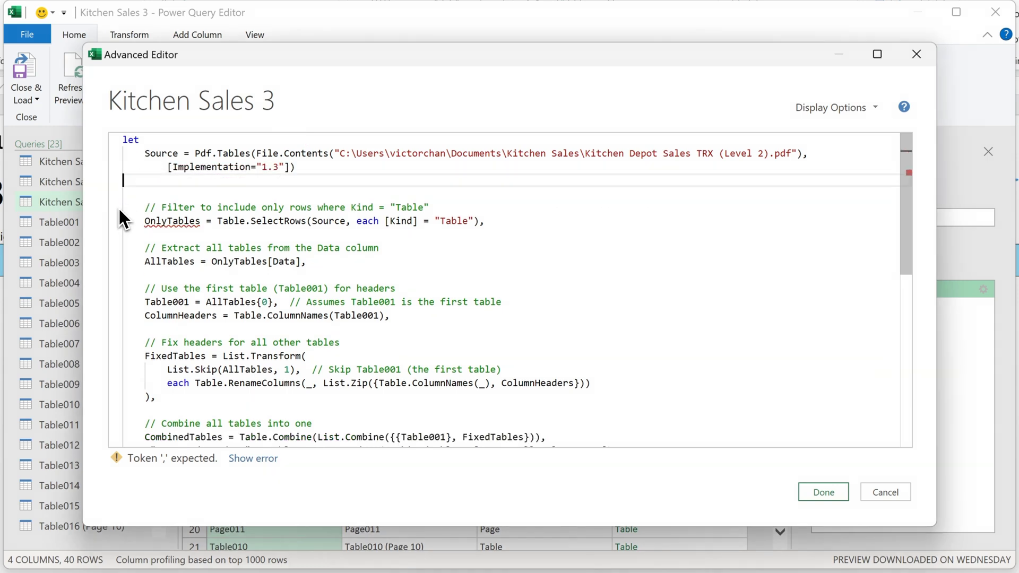
pyautogui.press('BackSpace')
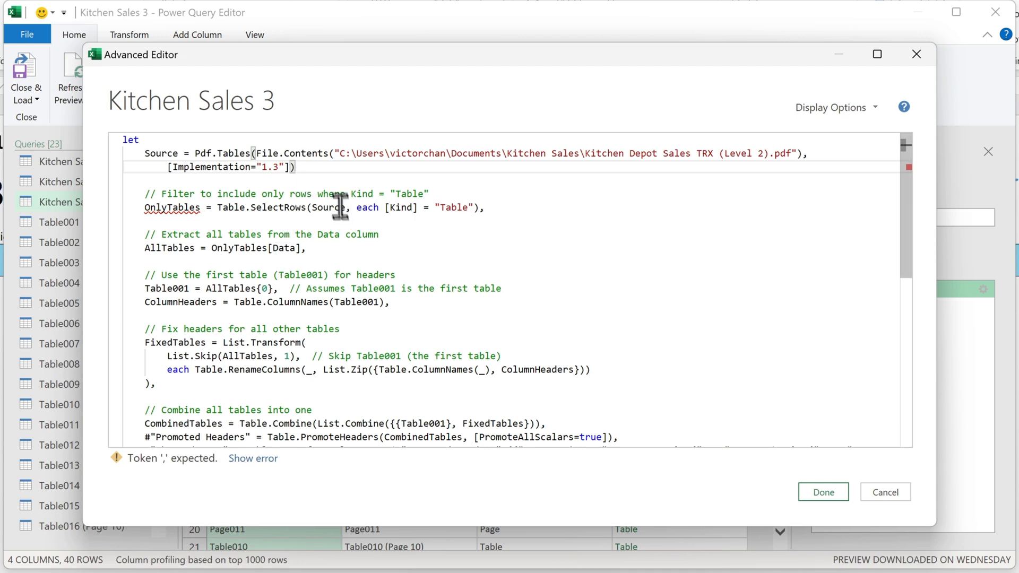
pyautogui.write(',')
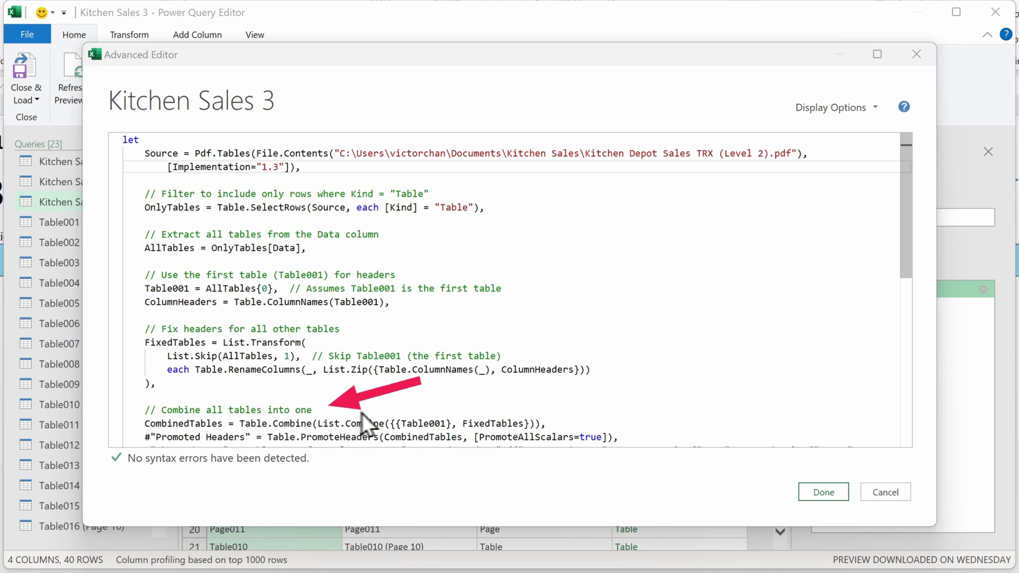
# Step: Apply the edited M code to preview the combined 1,400 transaction rows
pyautogui.click(829, 497)
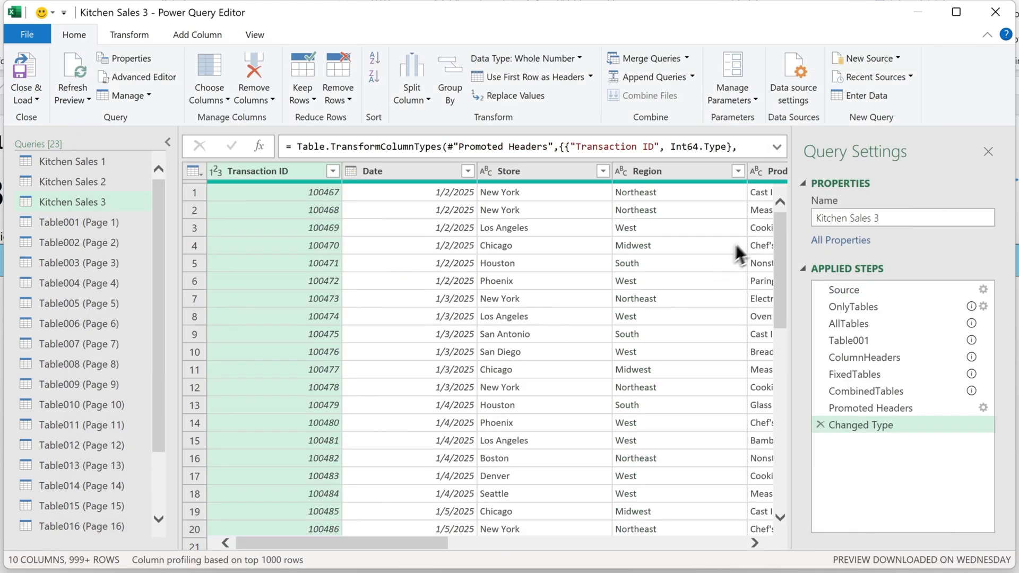
pyautogui.moveTo(778, 217)
pyautogui.mouseDown()
pyautogui.moveTo(786, 532)
pyautogui.moveTo(384, 498)
pyautogui.mouseUp()
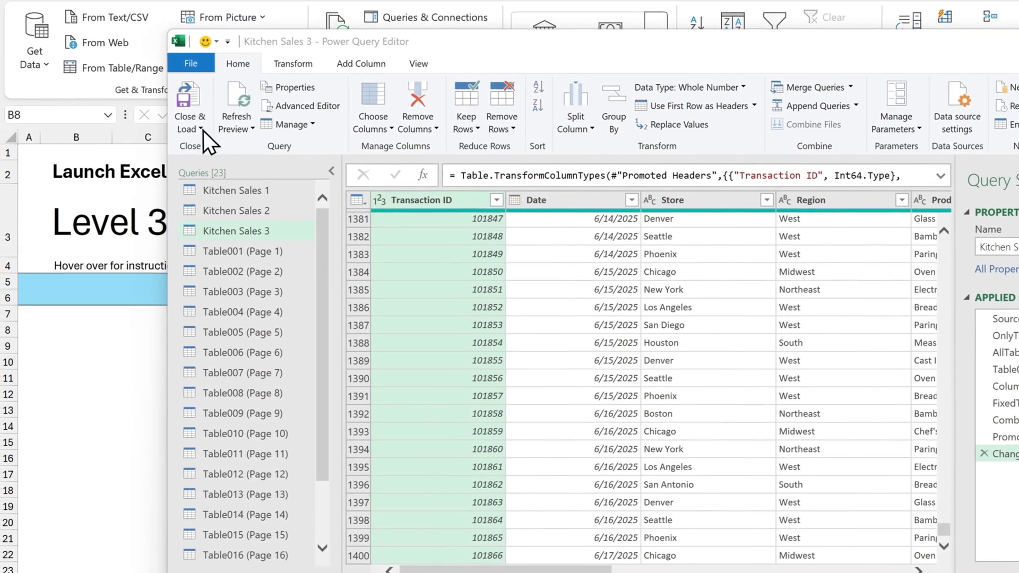
# Step: Load Kitchen Sales 3 as a table at B8 on the existing sheet, styled blue
pyautogui.click(202, 130)
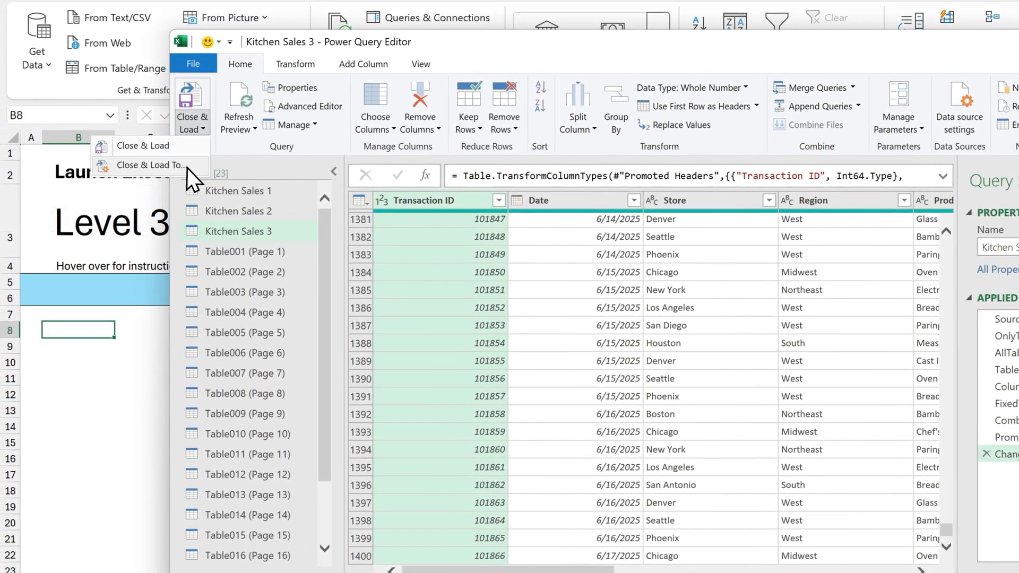
pyautogui.click(189, 169)
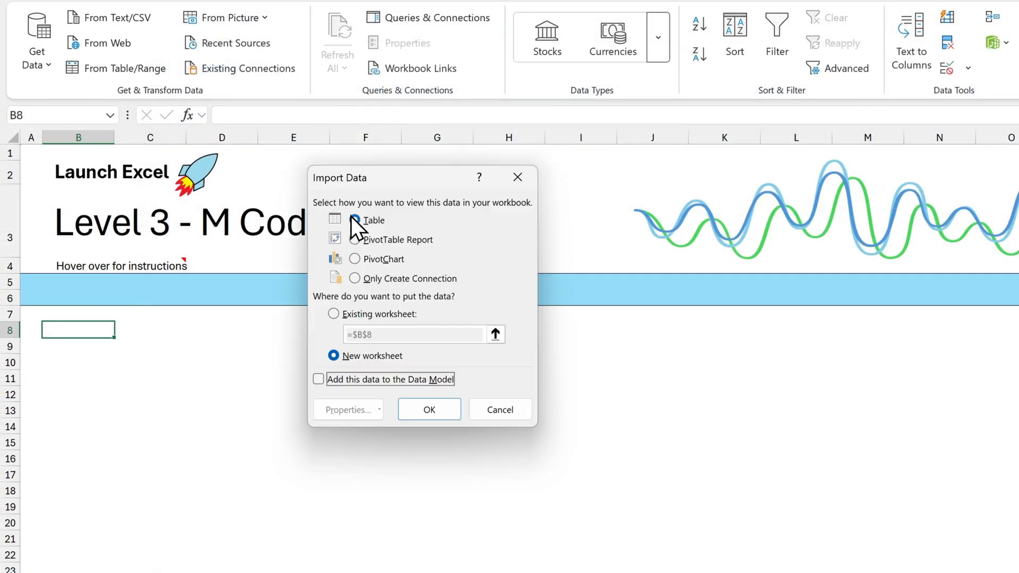
pyautogui.click(336, 314)
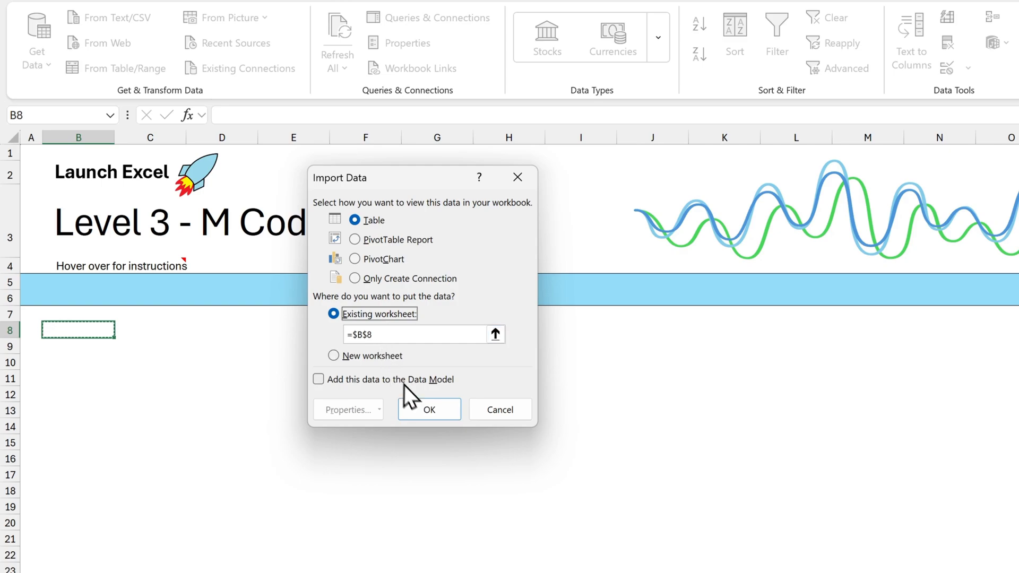
pyautogui.click(449, 410)
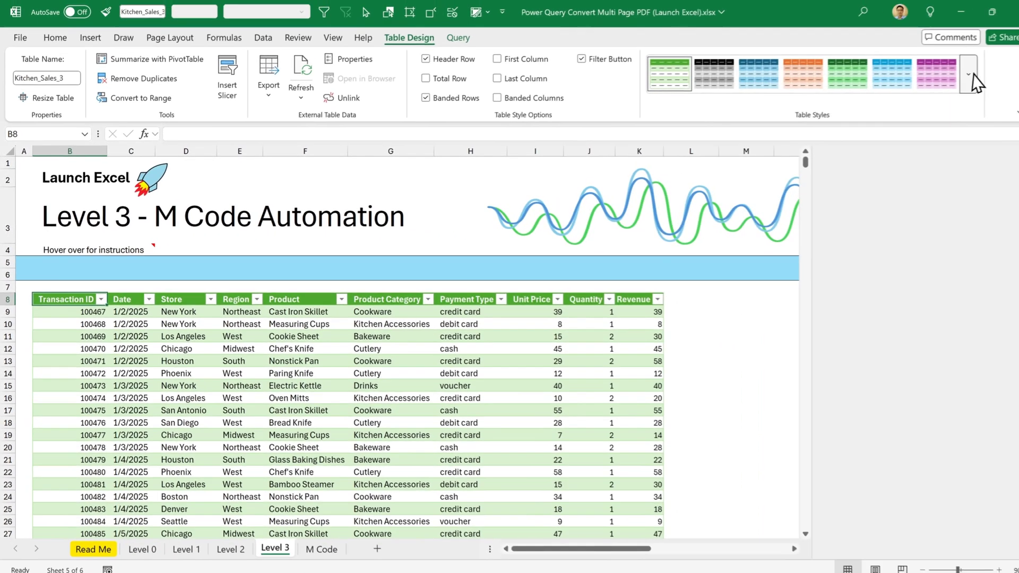
pyautogui.click(973, 83)
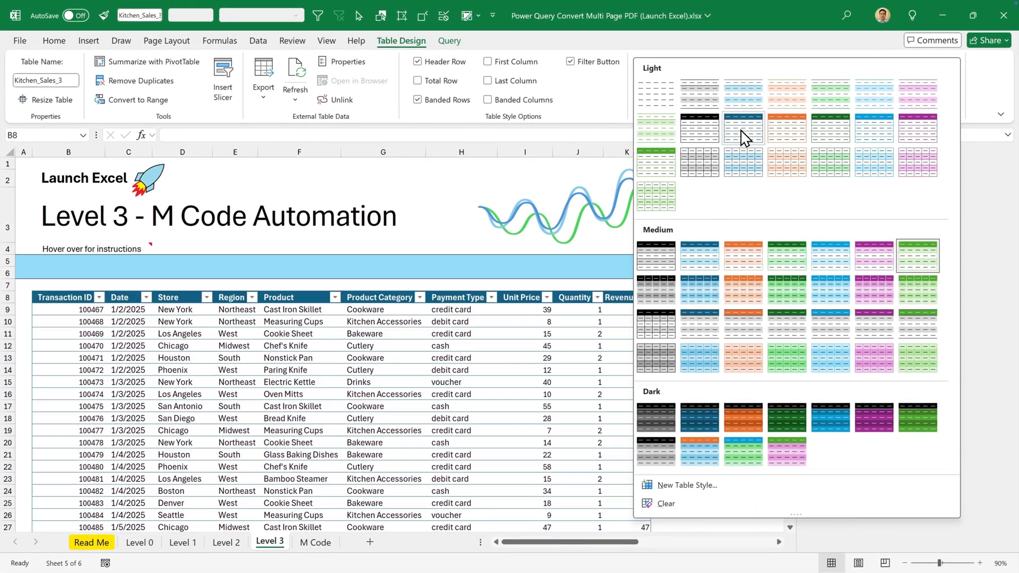
pyautogui.click(742, 134)
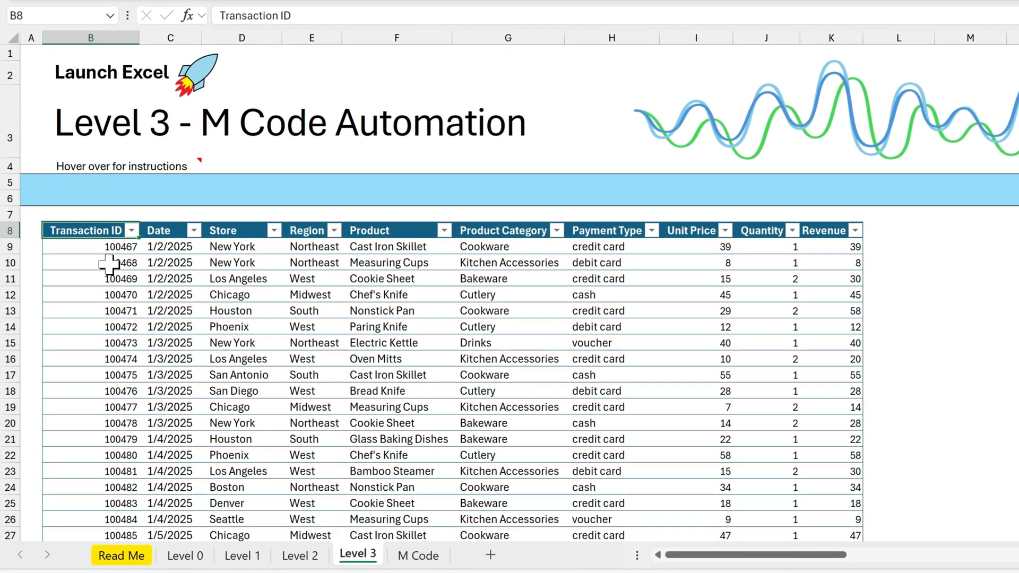
# Step: Jump to the loaded table's last row, row 1408
pyautogui.hotkey('ctrl', 'Down')
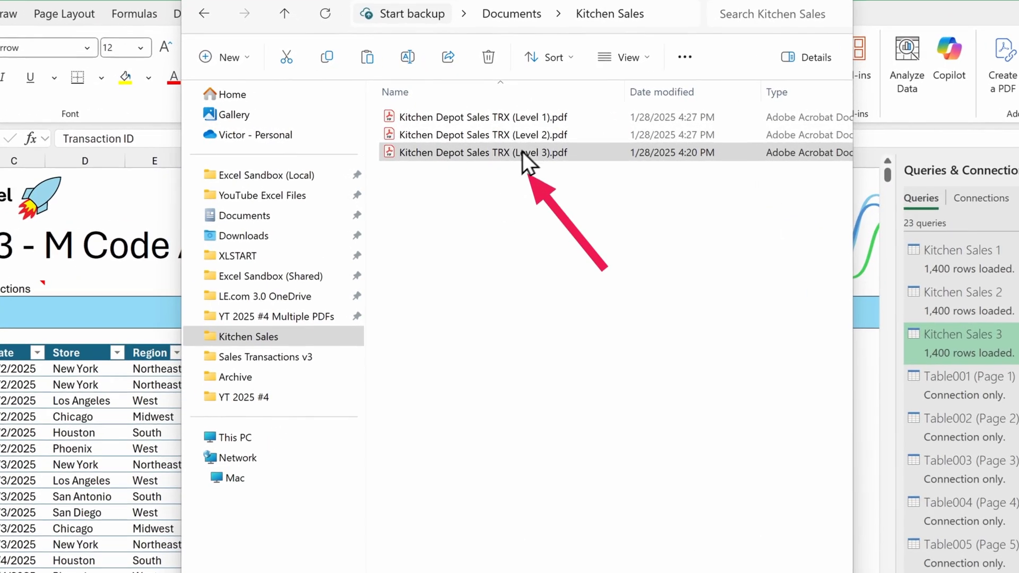
# Step: Open Kitchen Depot Sales TRX (Level 3).pdf and jump to its final page
pyautogui.doubleClick(525, 146)
pyautogui.scroll(-3, 614, 292)
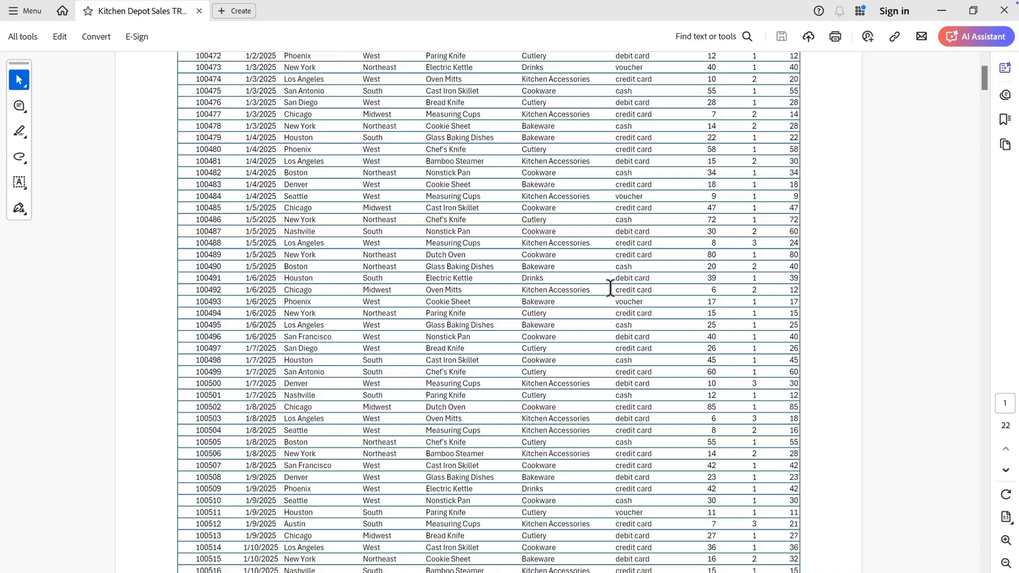
pyautogui.scroll(-5, 614, 292)
pyautogui.scroll(-7, 610, 288)
pyautogui.scroll(-3, 611, 289)
pyautogui.scroll(-5, 610, 288)
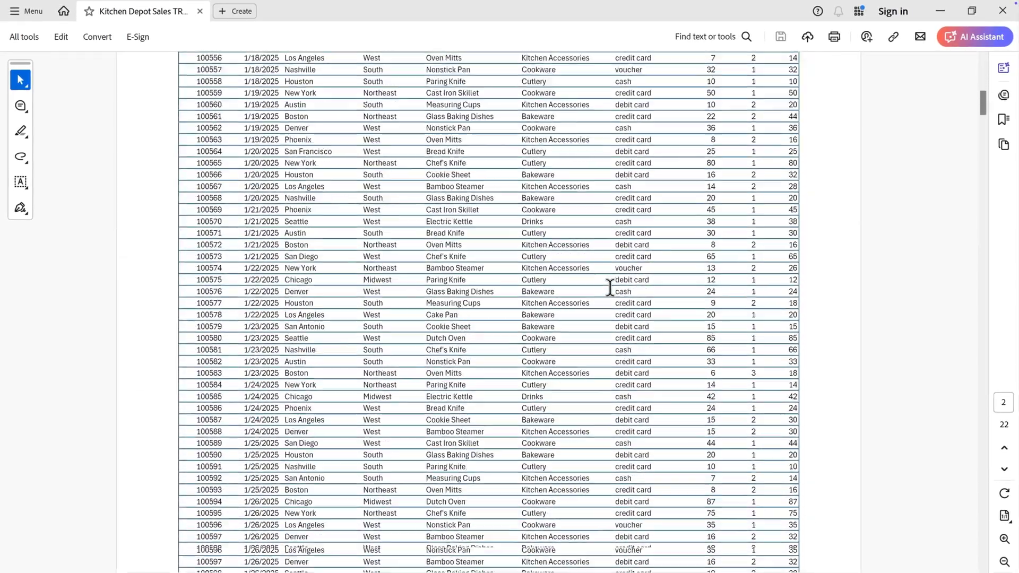
pyautogui.scroll(-5, 610, 288)
pyautogui.scroll(-4, 610, 289)
pyautogui.scroll(-5, 610, 287)
pyautogui.scroll(-5, 605, 269)
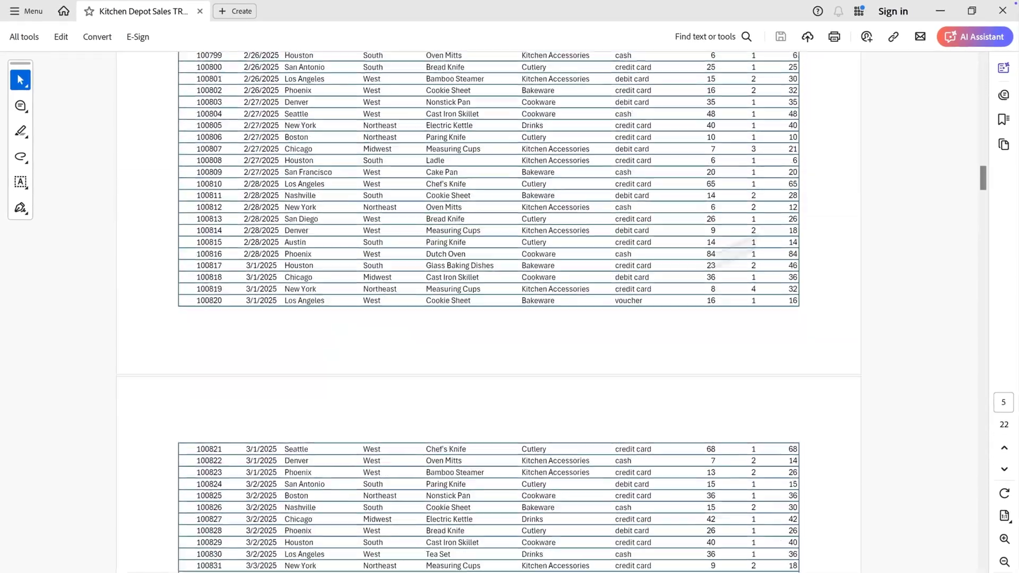
pyautogui.press('End')
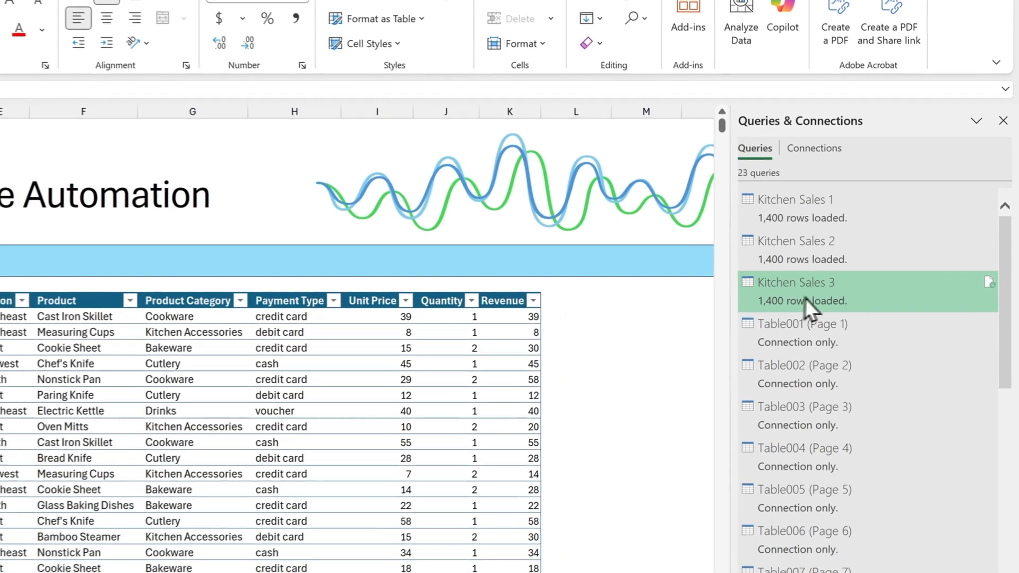
# Step: Edit Kitchen Sales 3 from its Queries & Connections context menu
pyautogui.rightClick(841, 295)
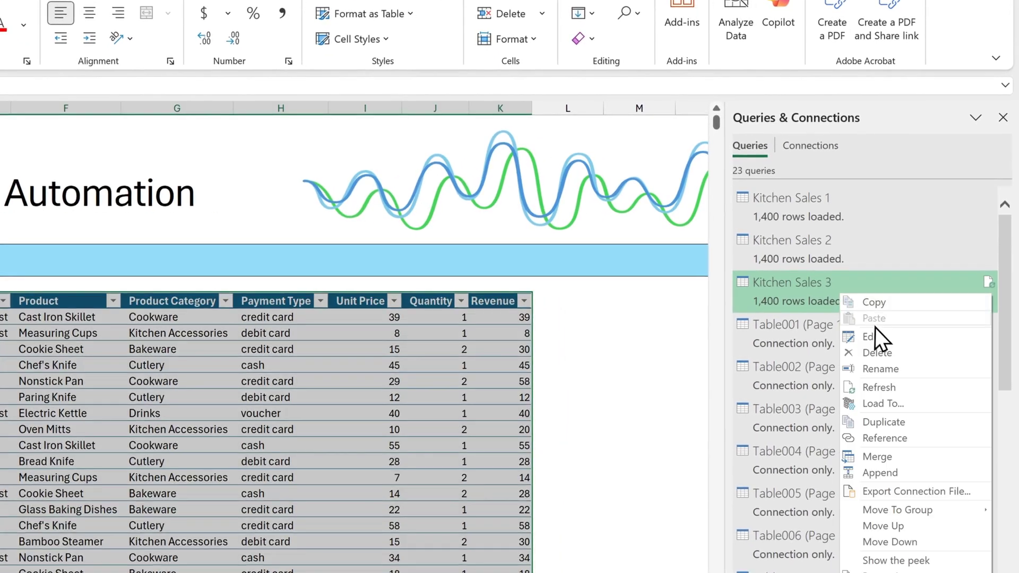
pyautogui.click(886, 336)
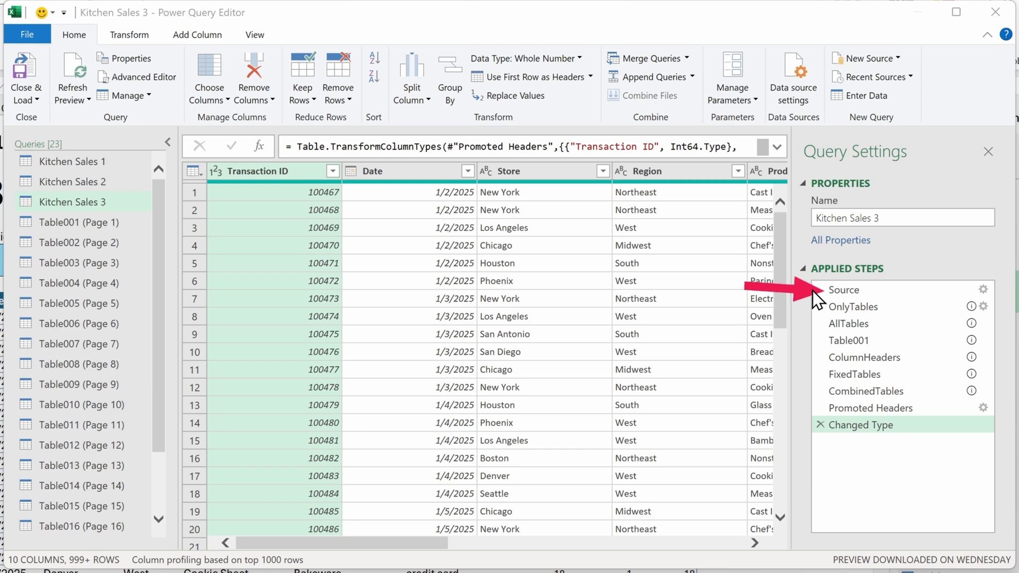
# Step: Repoint the Source step to Kitchen Depot Sales TRX (Level 3).pdf
pyautogui.doubleClick(963, 291)
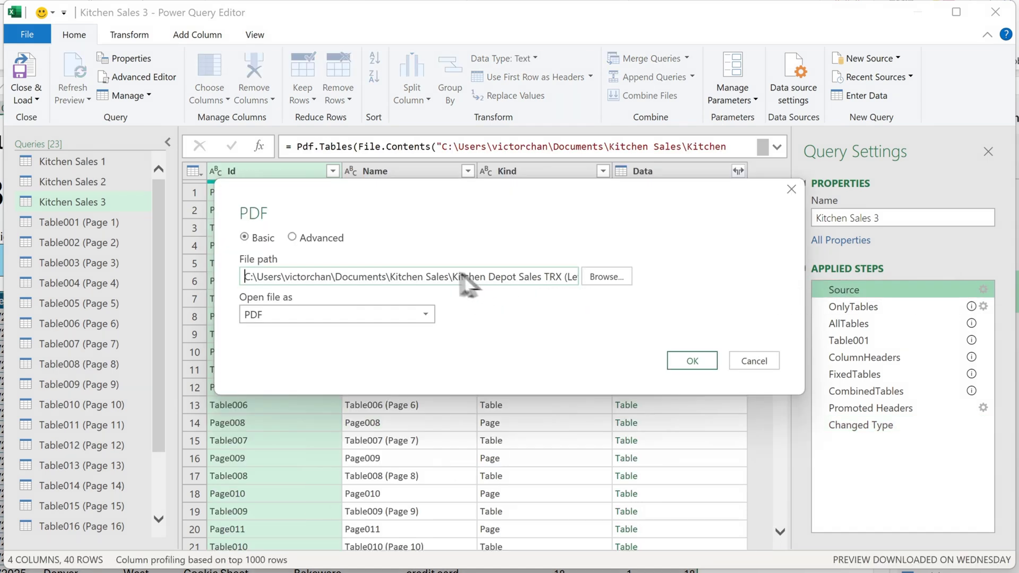
pyautogui.click(622, 280)
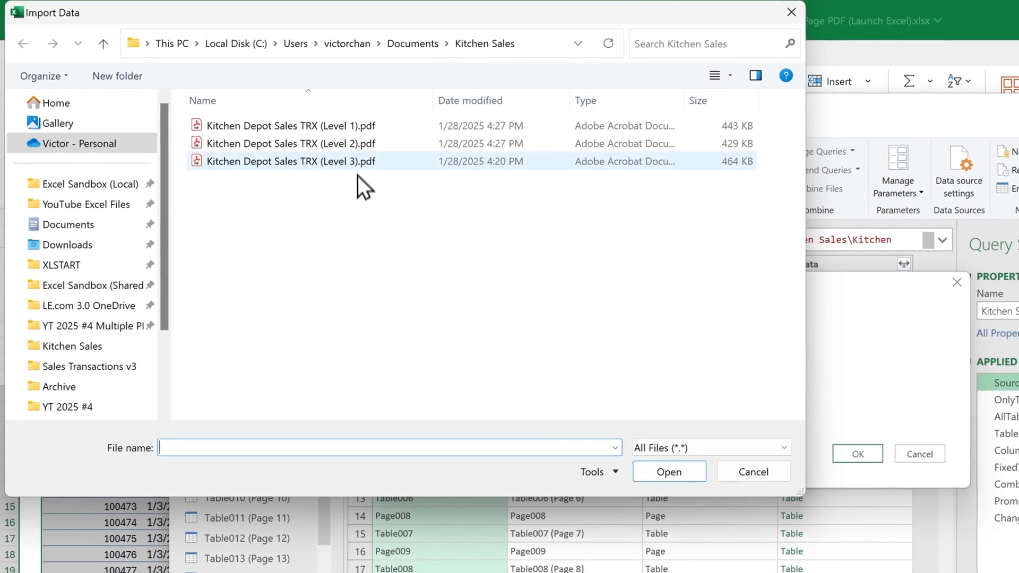
pyautogui.click(353, 163)
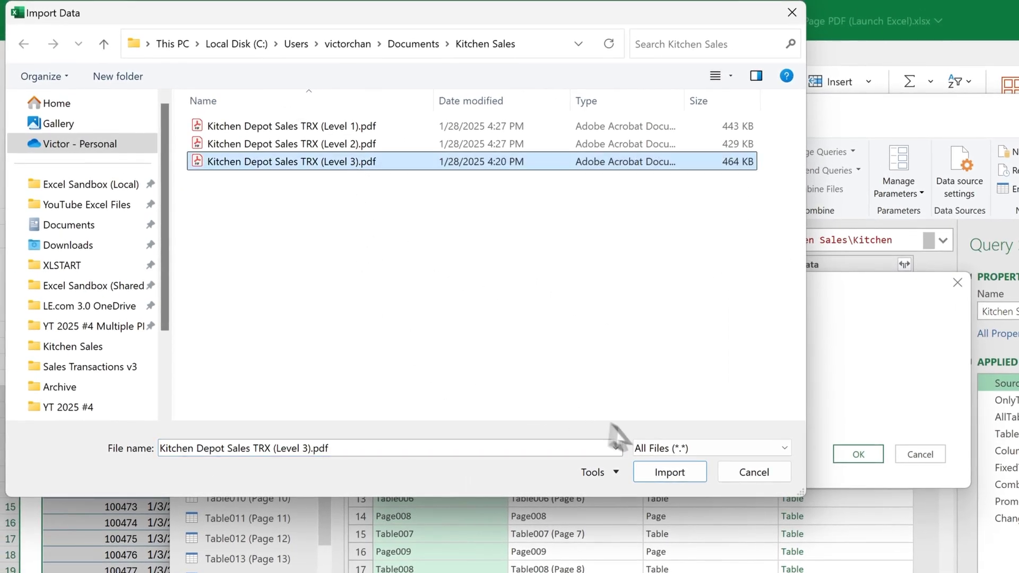
pyautogui.click(693, 475)
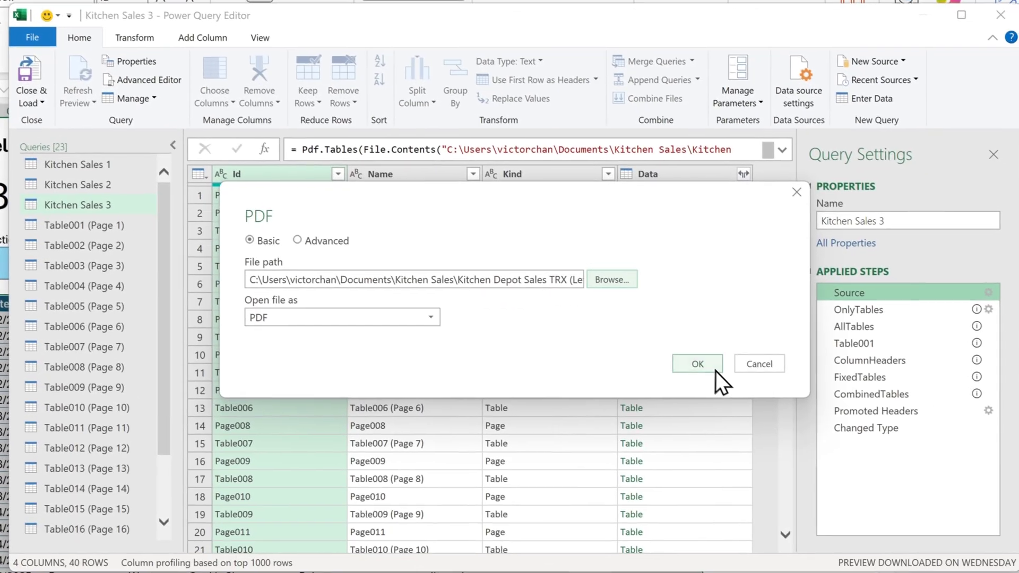
pyautogui.click(708, 365)
pyautogui.click(854, 429)
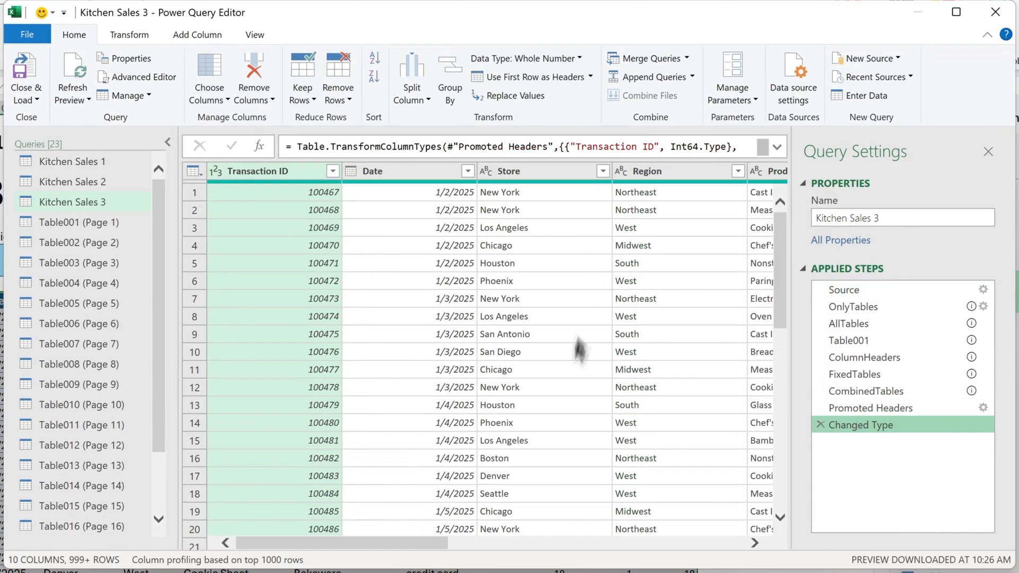
pyautogui.moveTo(775, 229)
pyautogui.mouseDown()
pyautogui.moveTo(785, 538)
pyautogui.moveTo(773, 547)
pyautogui.mouseUp()
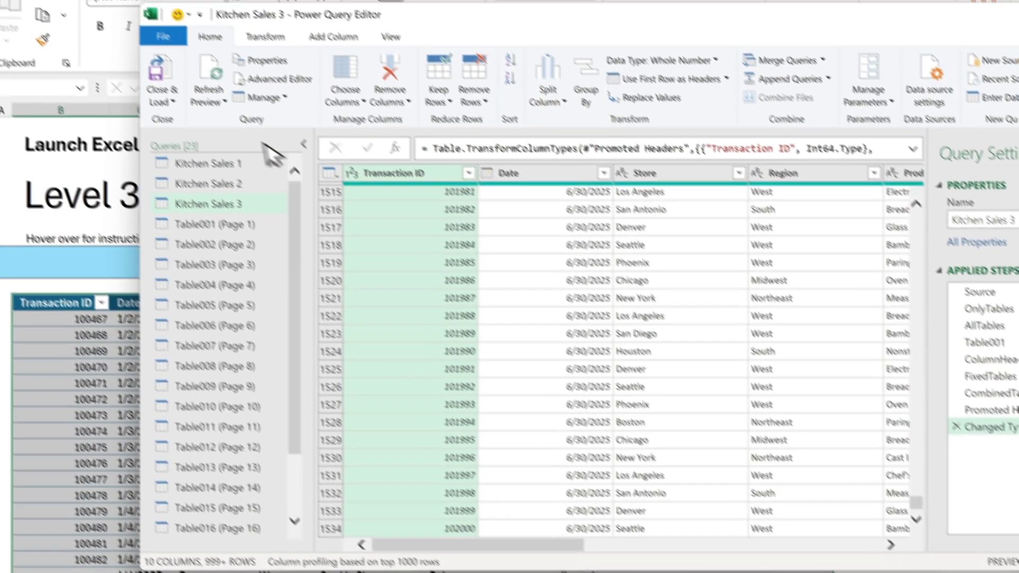
# Step: Close & Load the updated Kitchen Sales 3 query into the Level 3 table
pyautogui.click(202, 124)
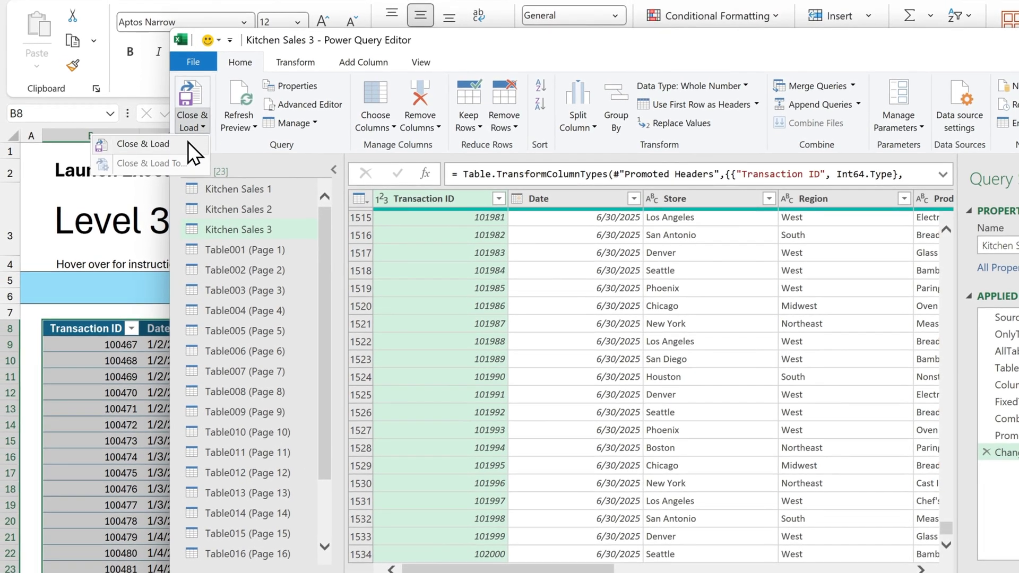
pyautogui.click(189, 144)
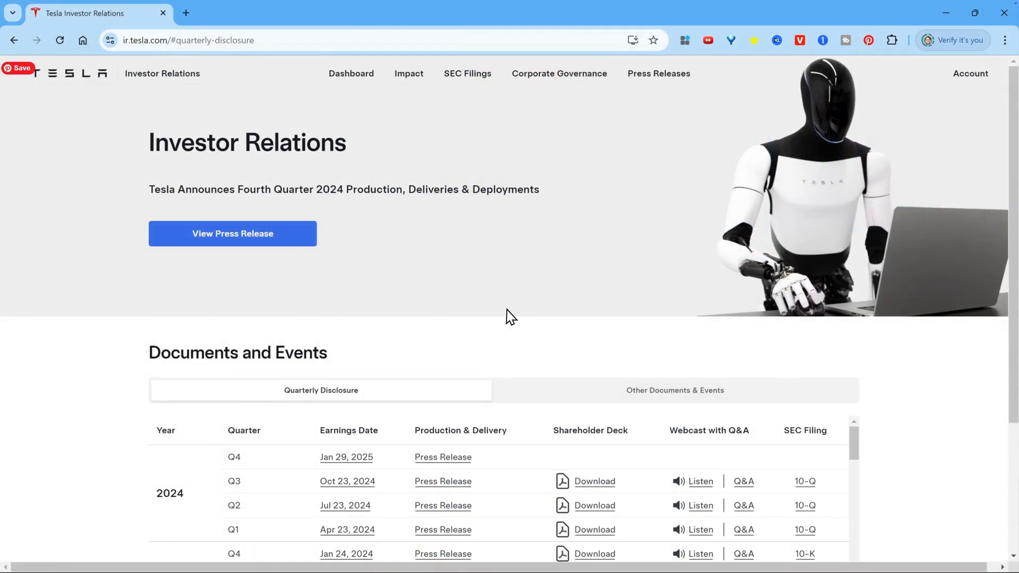
pyautogui.scroll(-3, 510, 316)
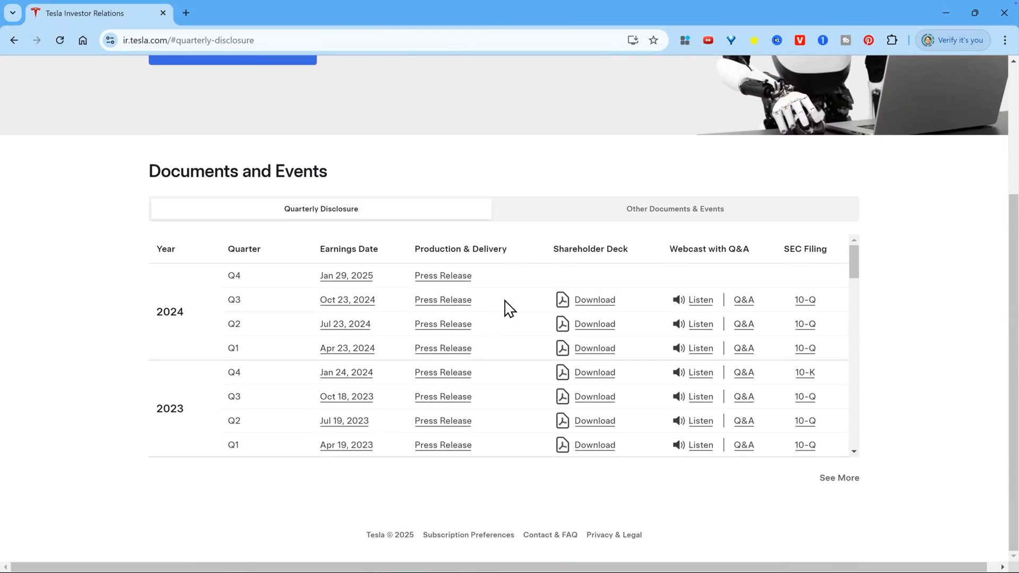